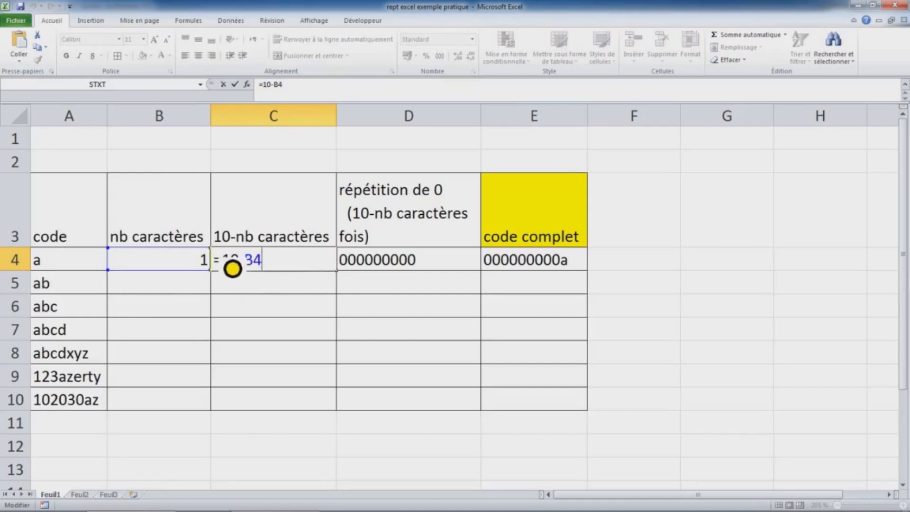
- Examine the formulas behind the 10-nb caractères value in C4 and the zero repetition in D4, including the REPT arguments
drag(214, 260, 320, 270)
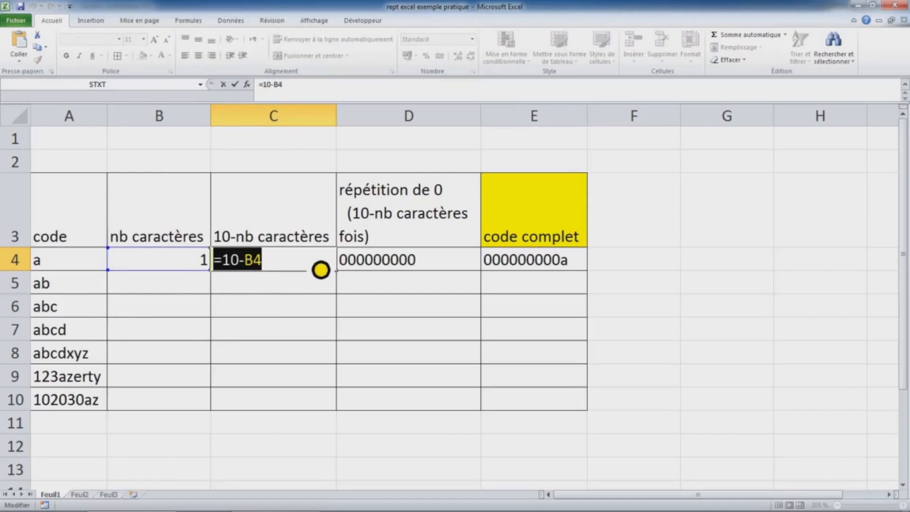
key(Escape)
double_click(390, 270)
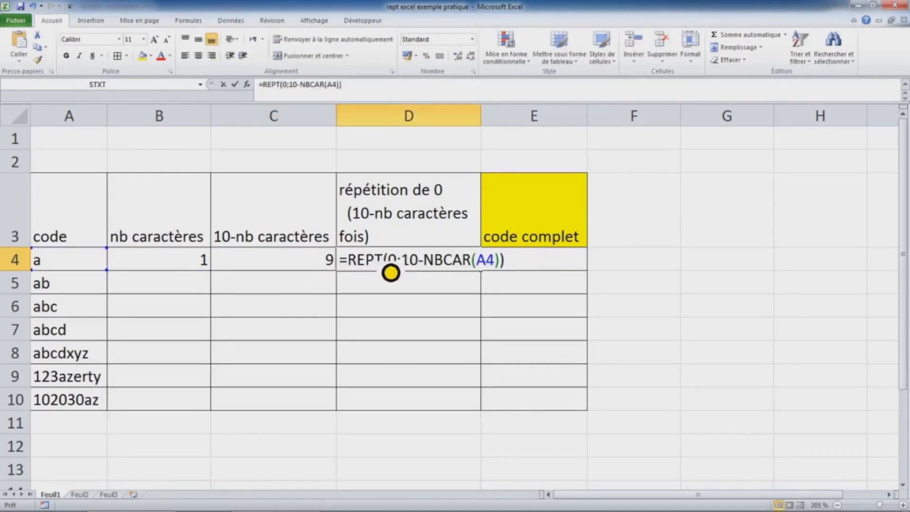
drag(349, 269, 518, 273)
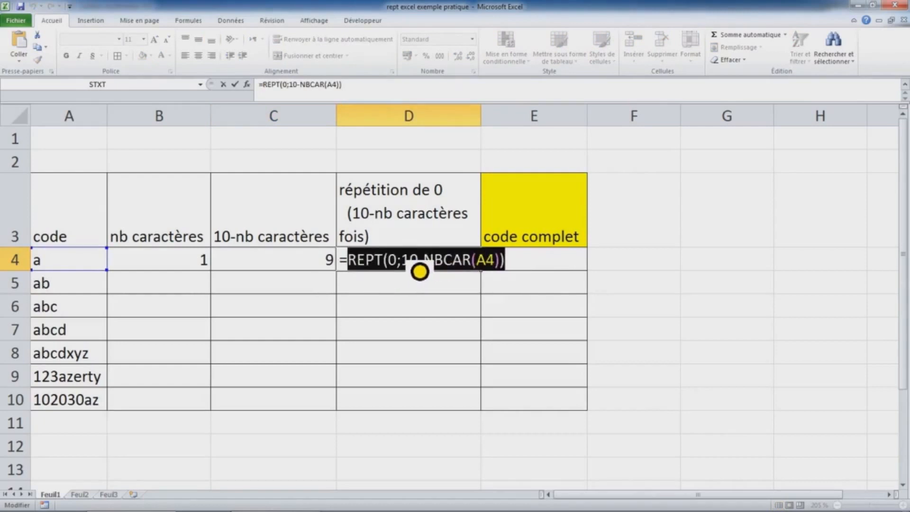
click(419, 271)
drag(401, 269, 507, 271)
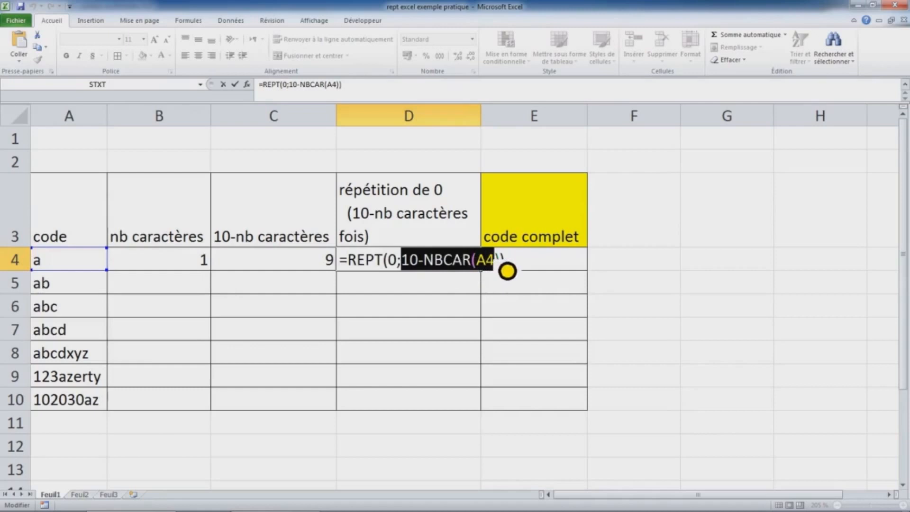
key(Escape)
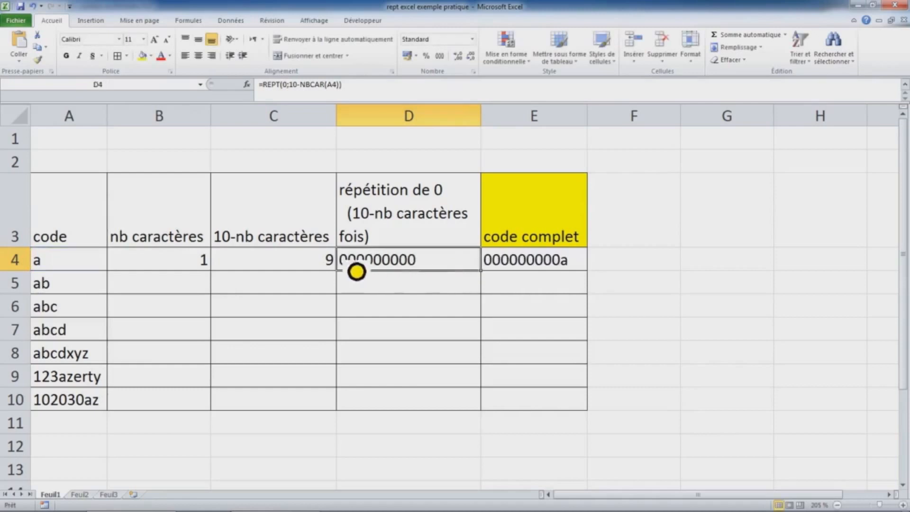
- Change the code in cell A4 to 000a
click(92, 270)
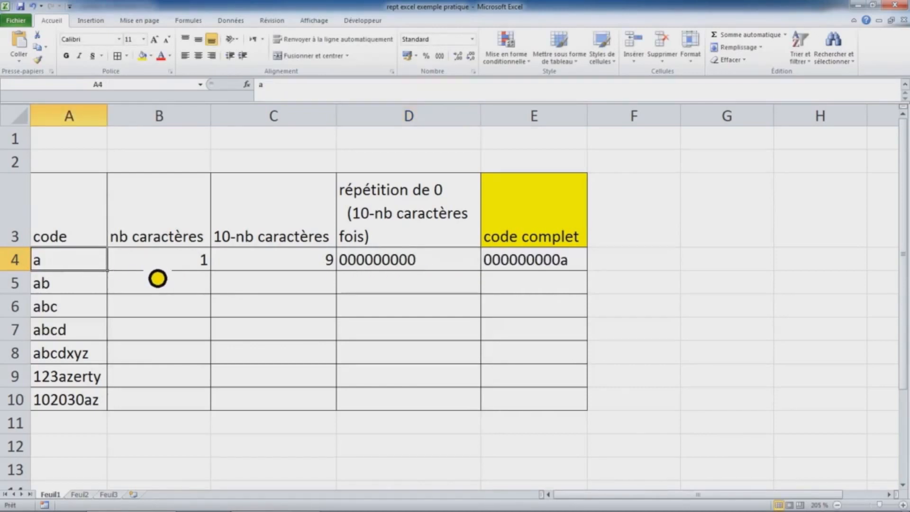
text(000)
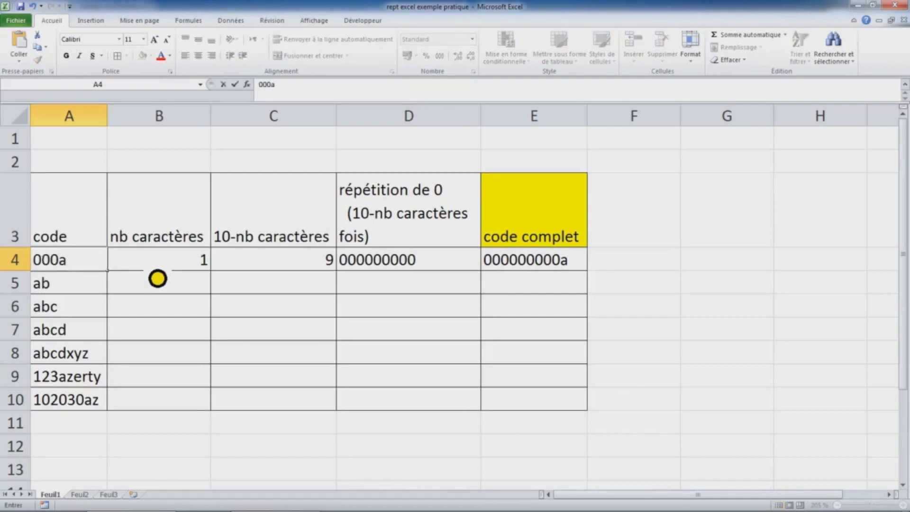
key(Return)
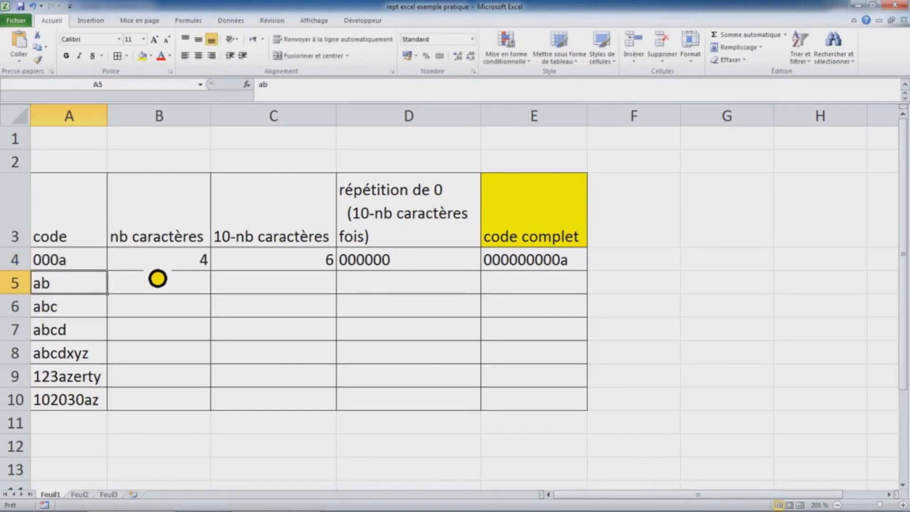
- Copy the code complet formula from E4 into F4 as visible text preceded by an arrow: ◄=REPT(0;10-NBCAR(A4))&A4
click(581, 264)
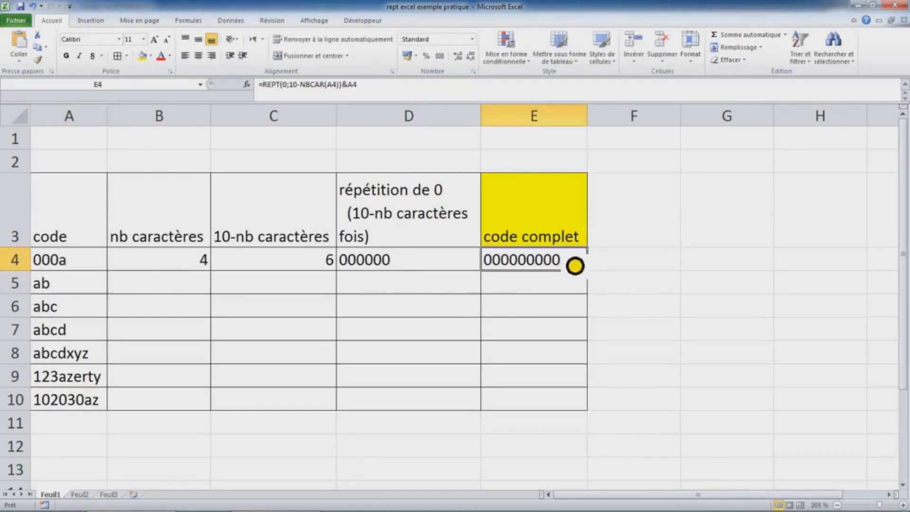
double_click(540, 271)
drag(494, 268, 665, 272)
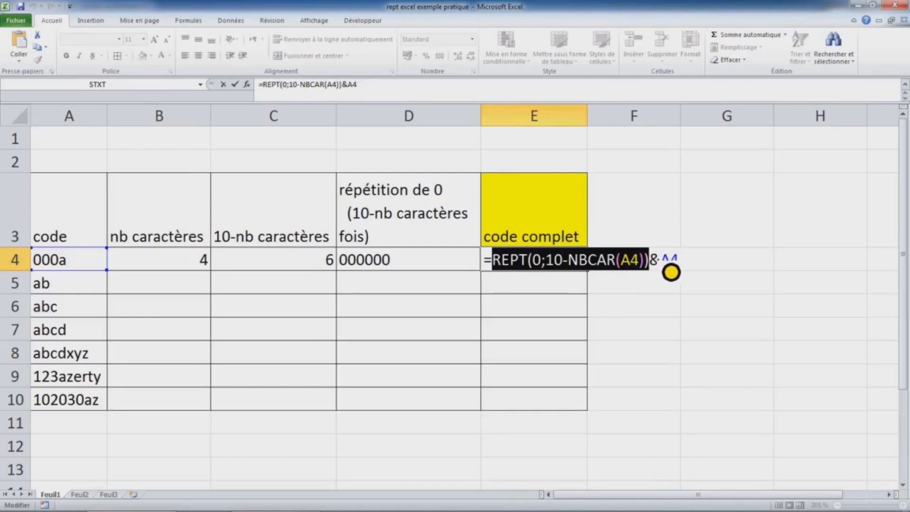
key(Escape)
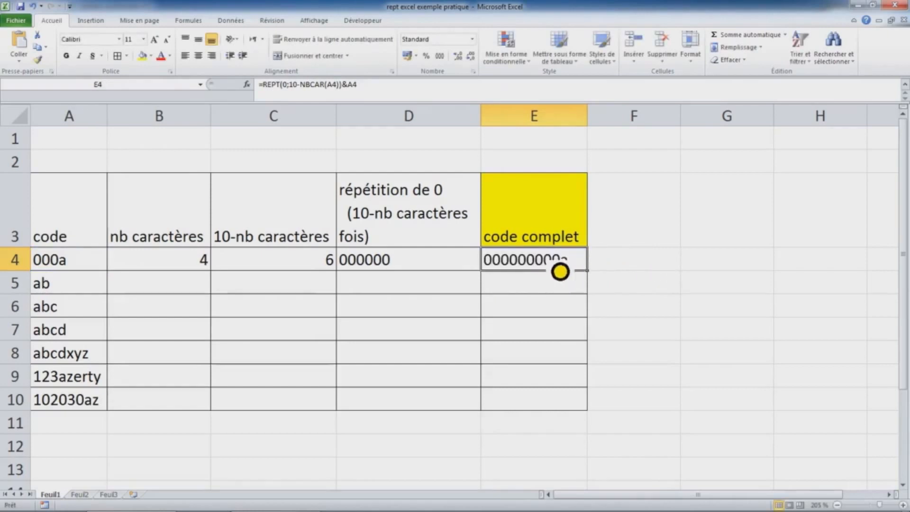
double_click(559, 270)
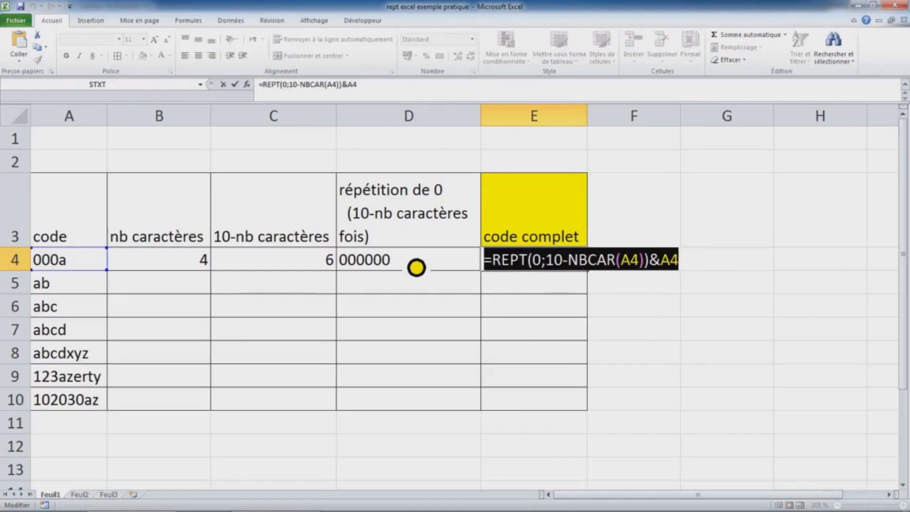
click(629, 272)
text(◄)
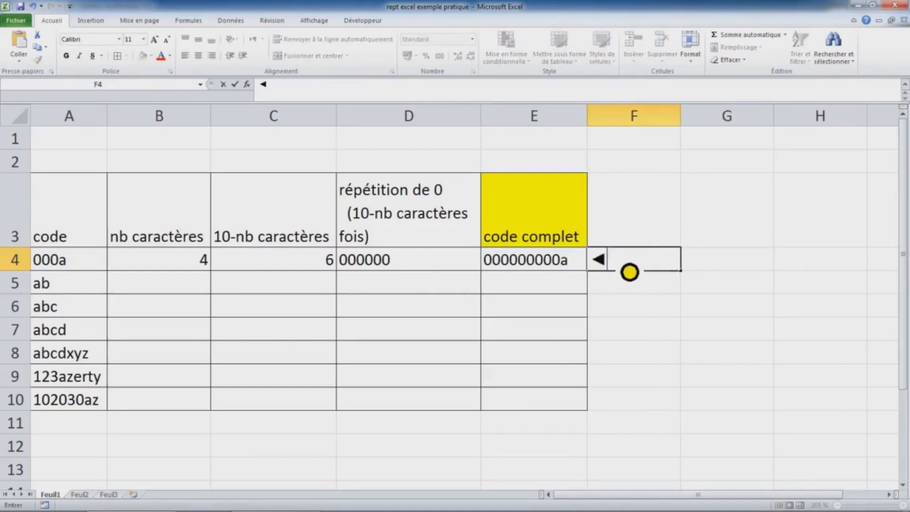
text(=REPT(0;10-NBCAR(A4))&A4)
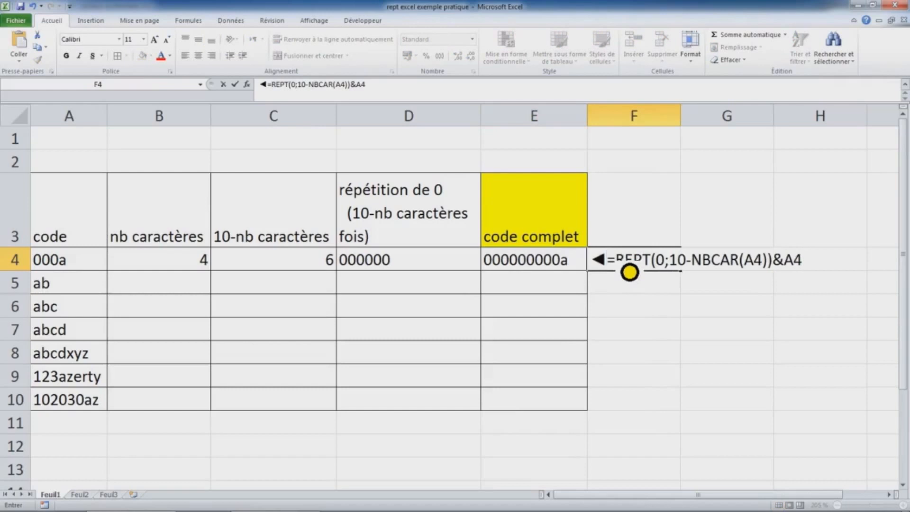
click(673, 329)
- Format the REPT(0;10-NBCAR(A4)) part of the F4 text as red, bold and size 12
scroll(690, 385, up, 4)
drag(838, 495, 812, 495)
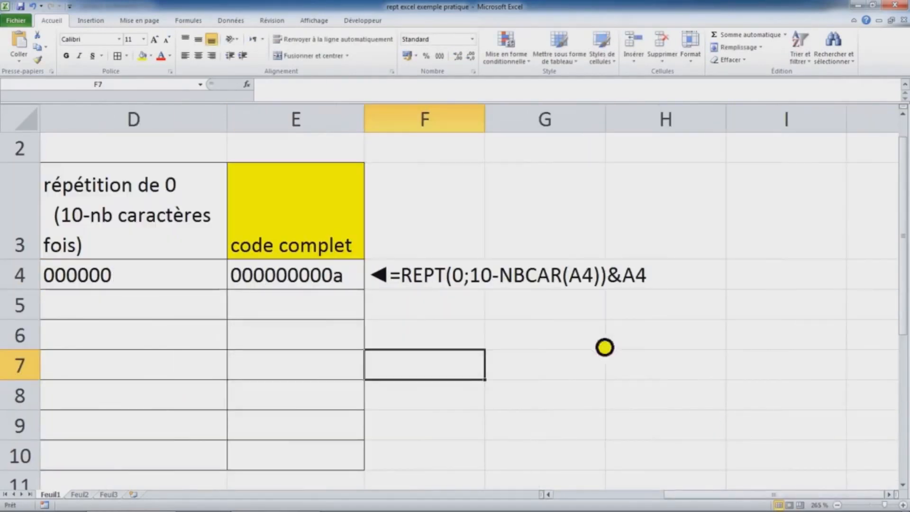
click(482, 284)
double_click(392, 286)
drag(415, 286, 614, 284)
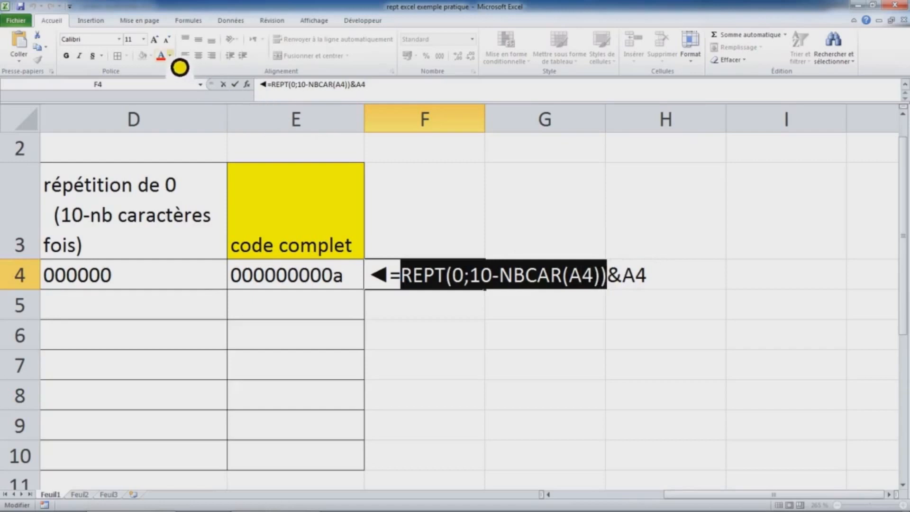
click(163, 57)
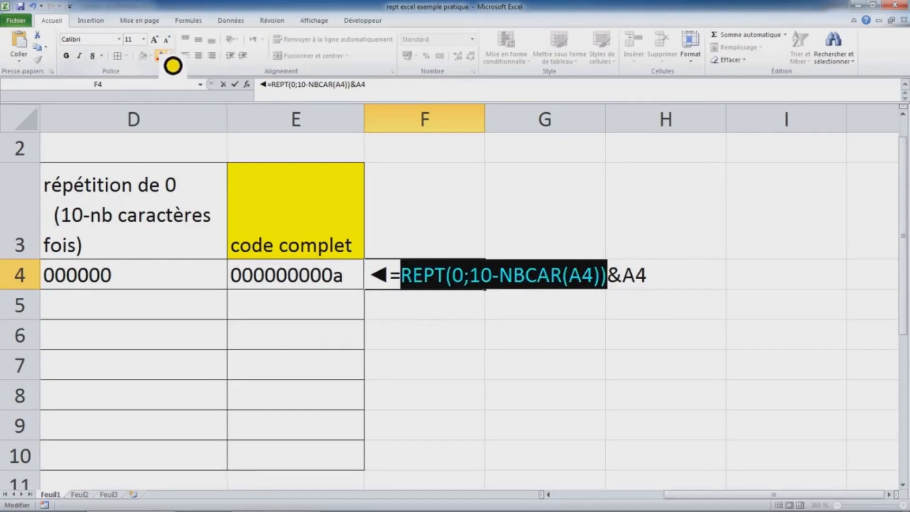
click(75, 59)
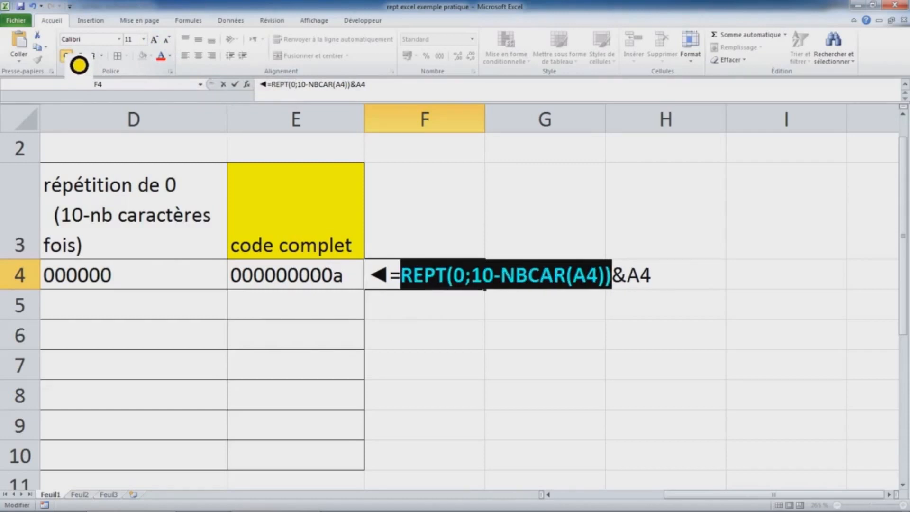
click(165, 50)
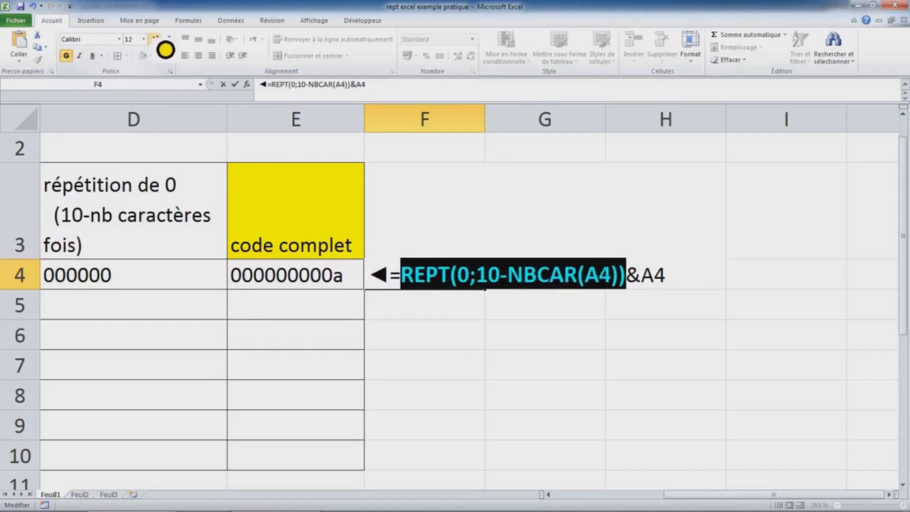
click(477, 303)
- Format the final A4 reference in the F4 text as dark blue and size 18
double_click(428, 284)
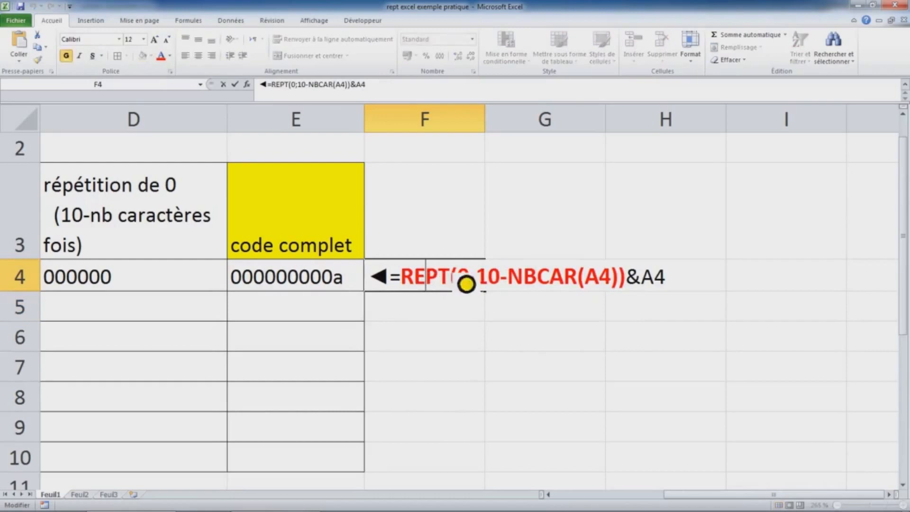
double_click(659, 284)
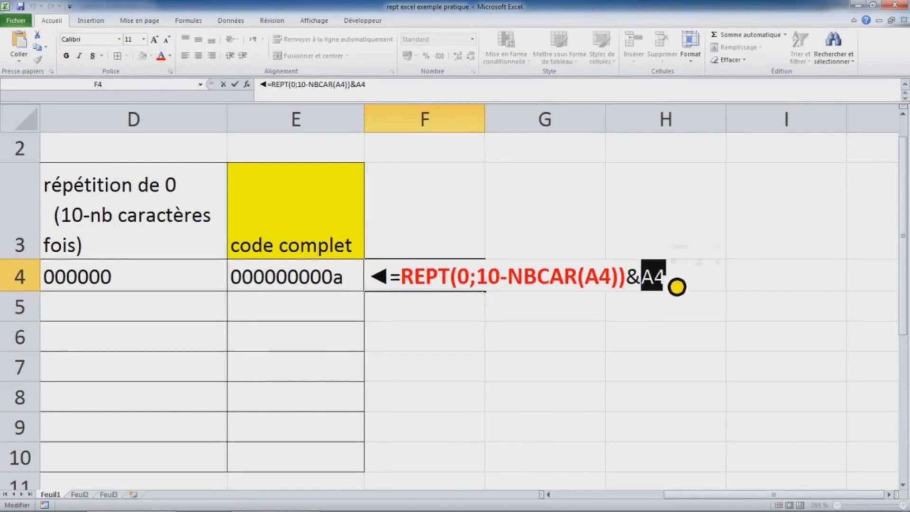
click(170, 56)
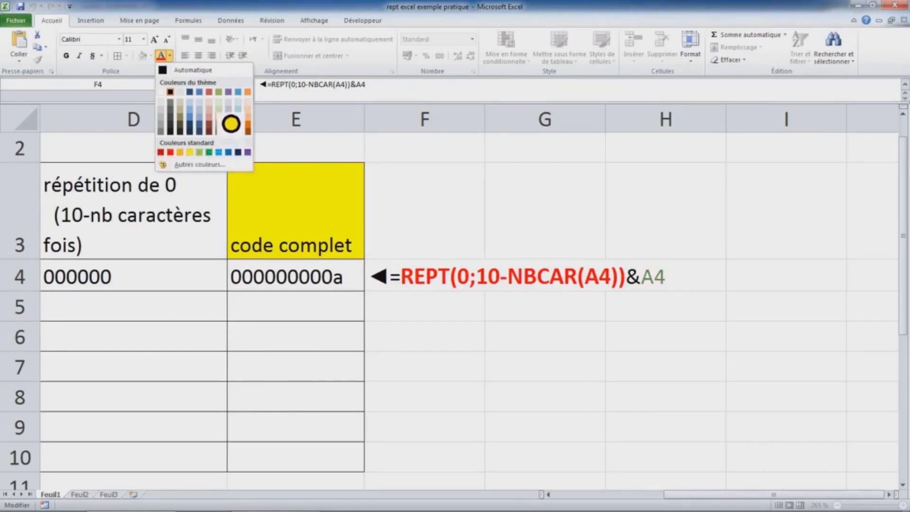
click(248, 152)
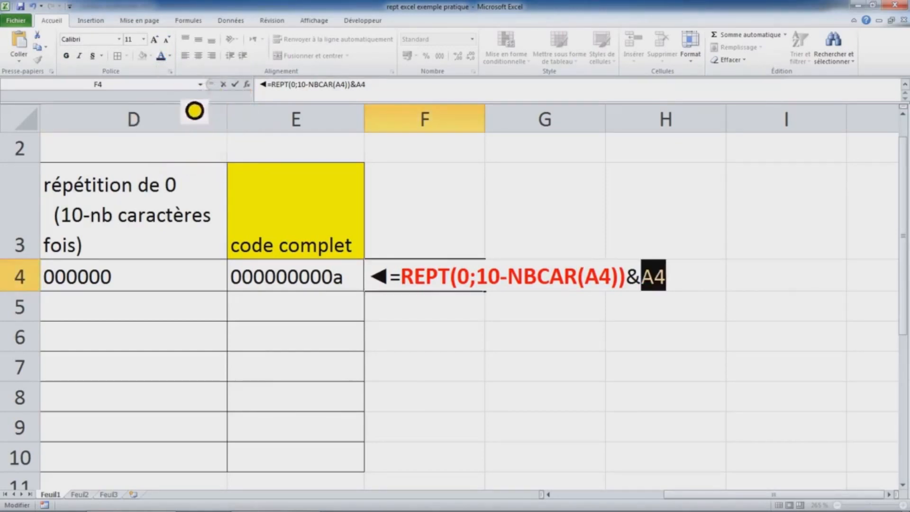
click(154, 39)
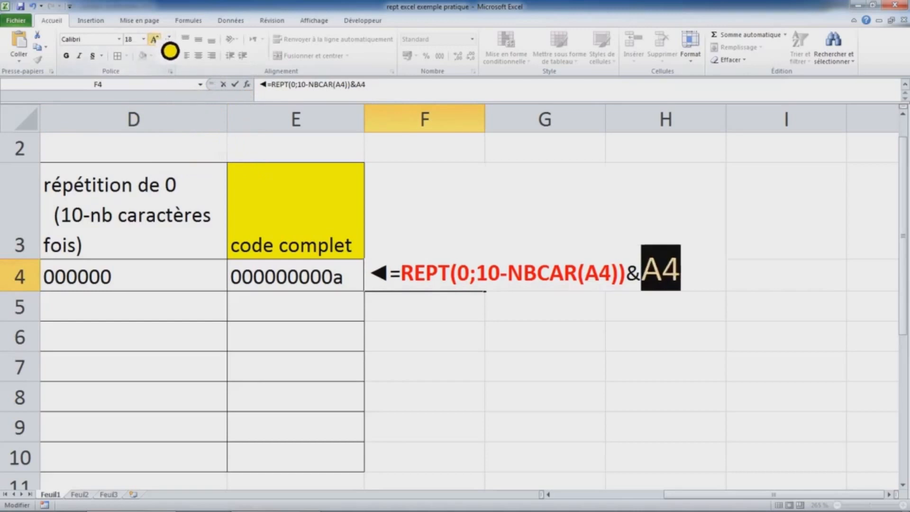
click(480, 379)
click(654, 297)
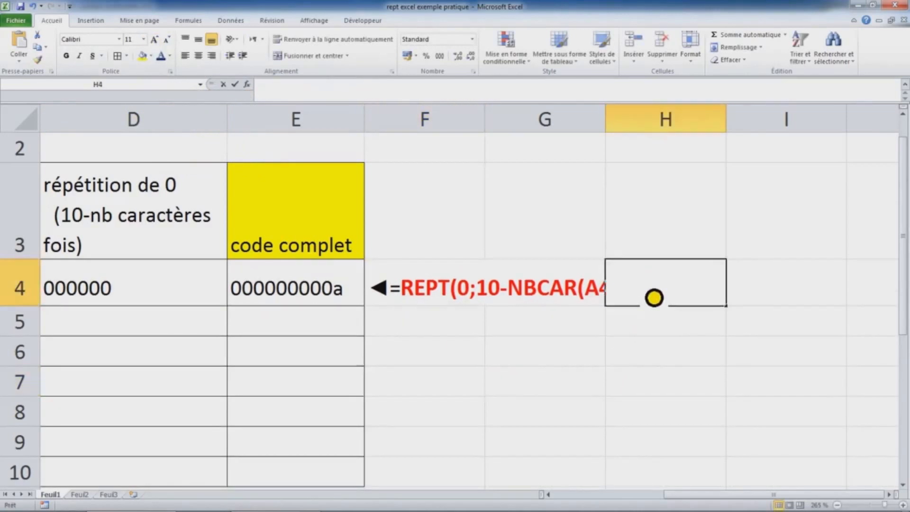
- Explain the ampersand of the displayed formula with the note "& symbole de concaténation" in cell G3
click(462, 355)
click(421, 296)
double_click(422, 296)
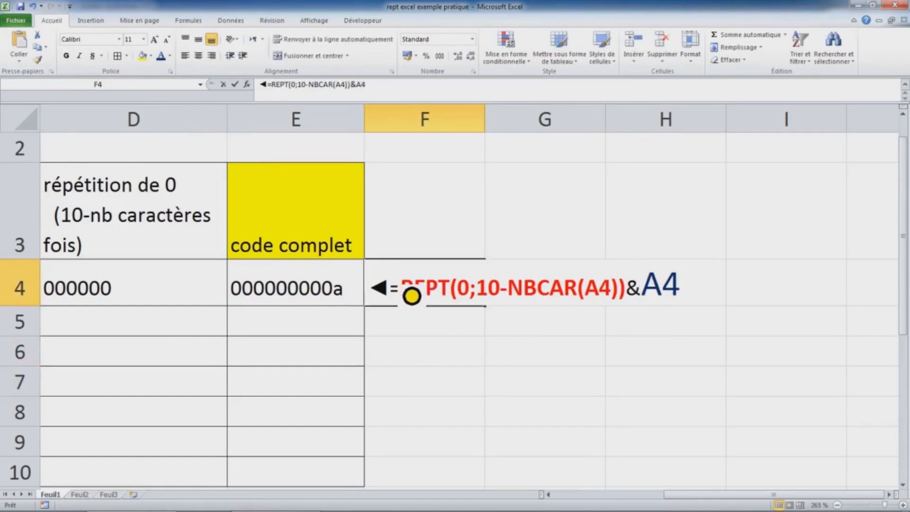
drag(626, 294, 651, 297)
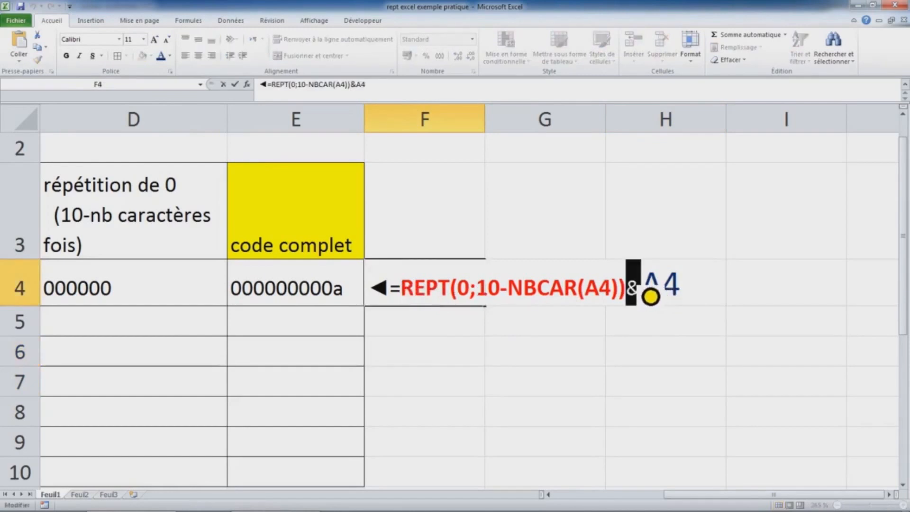
click(550, 236)
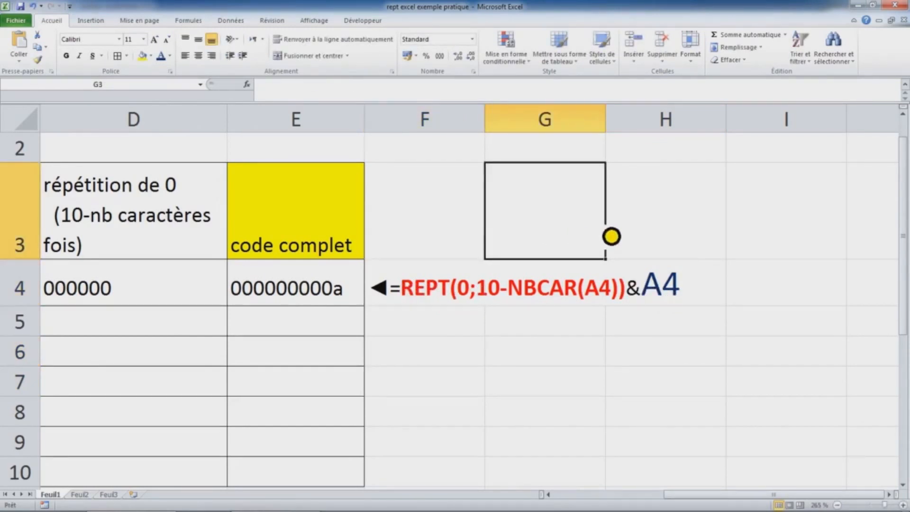
text(& symbole de concaténation)
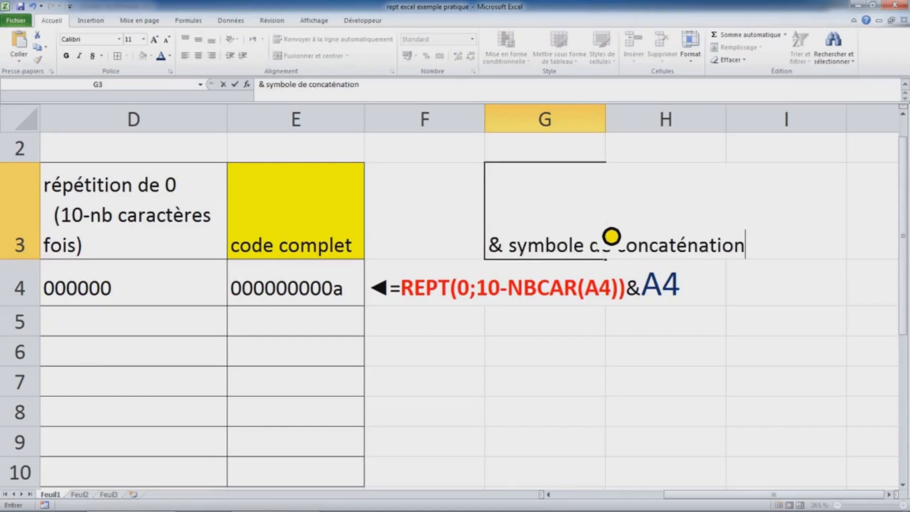
click(585, 345)
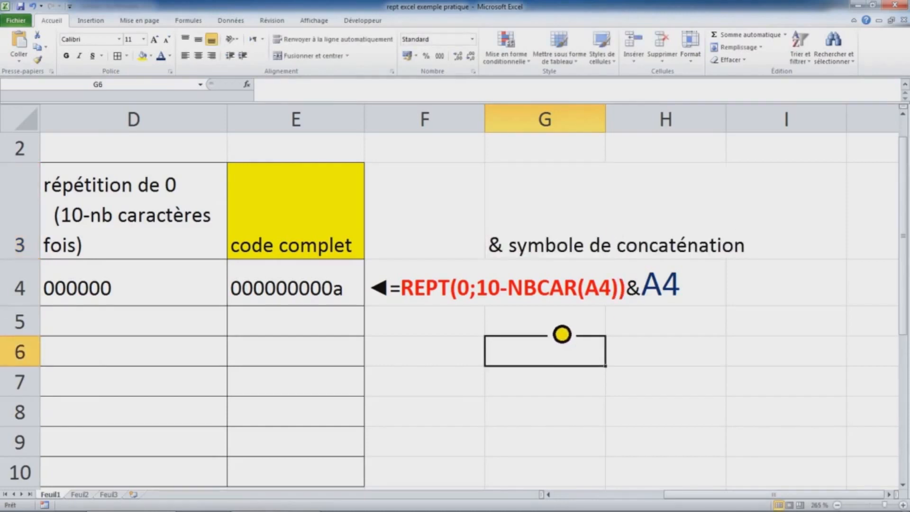
- Replace the code in cell A4 with 123 to test the padding formula on a number
scroll(561, 335, down, 1)
scroll(561, 335, down, 3)
click(544, 279)
click(87, 280)
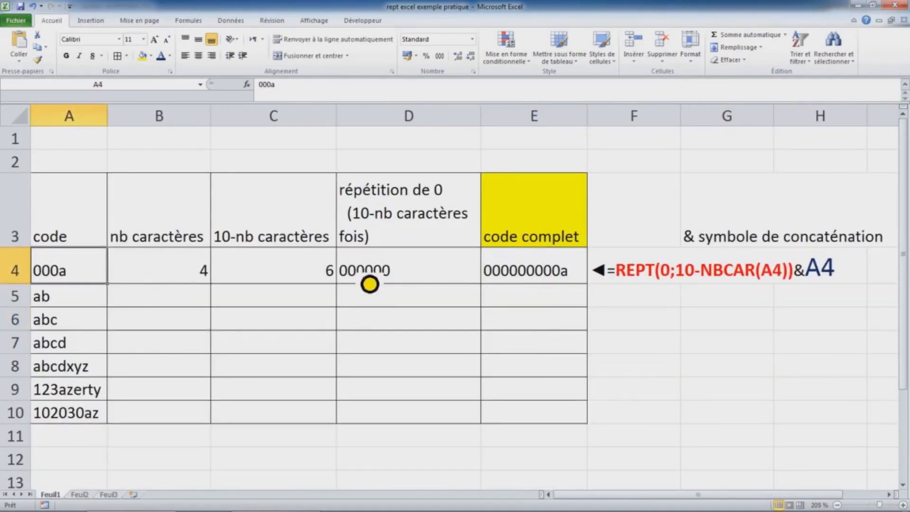
text(123)
key(Return)
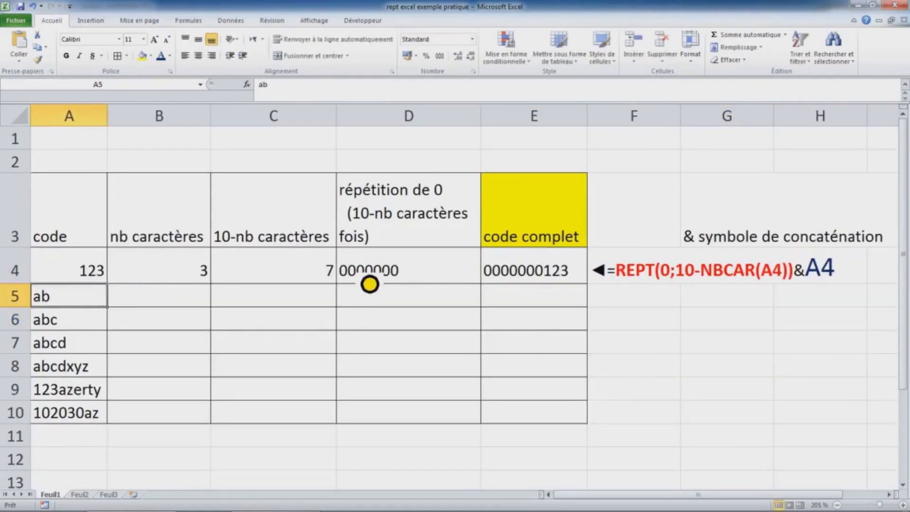
- Replace the code in cell A4 with azer to test the padding formula on text
click(189, 279)
click(94, 279)
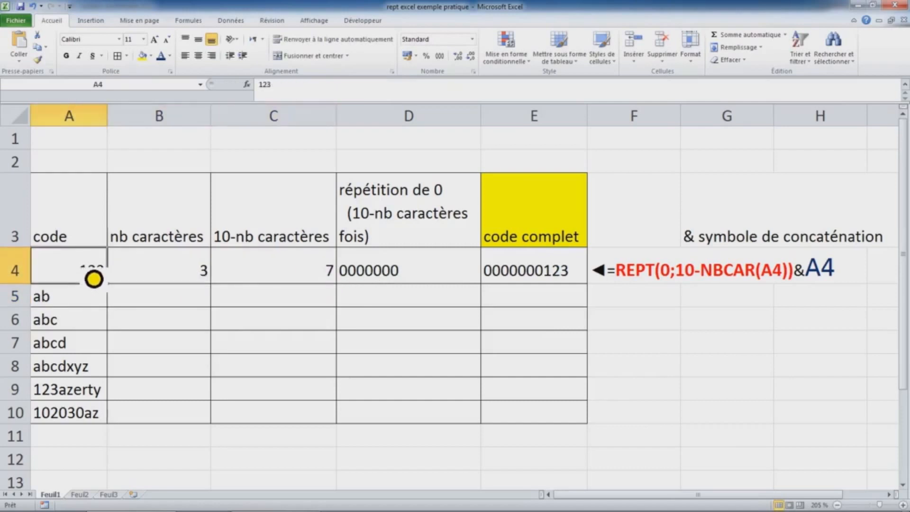
text(azer)
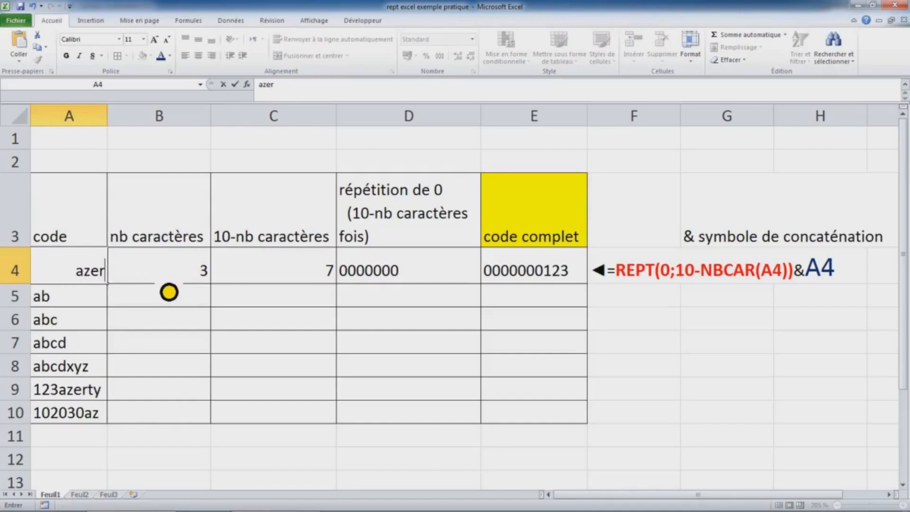
key(Return)
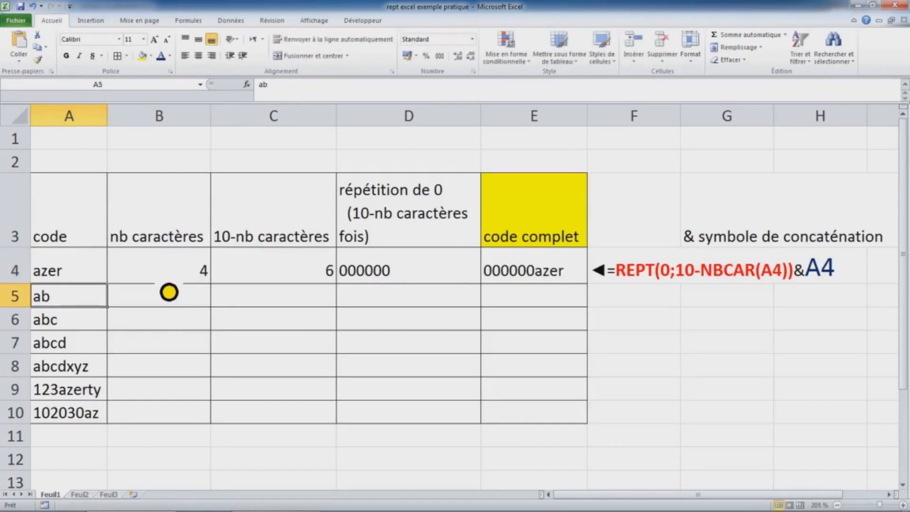
- Test the padding formula by replacing the code in cell A4 with meyou, followed by city
key(Up)
text(yo)
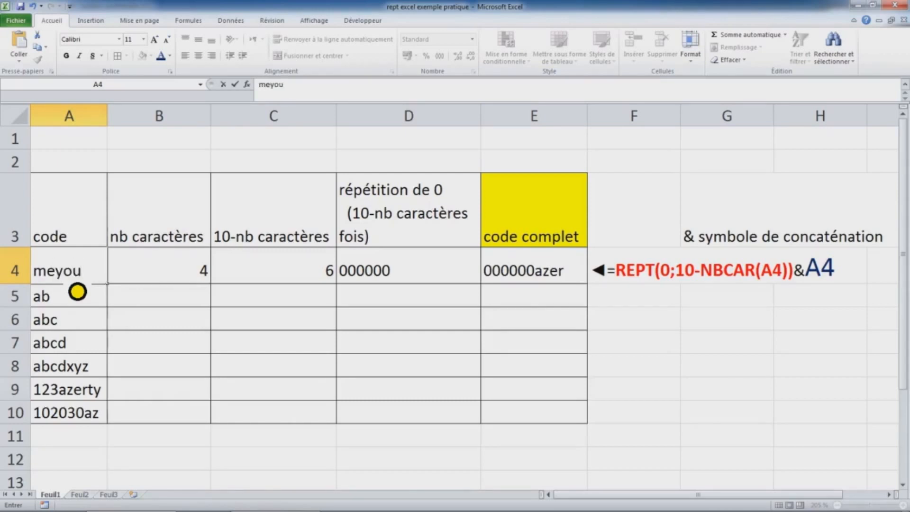
click(78, 292)
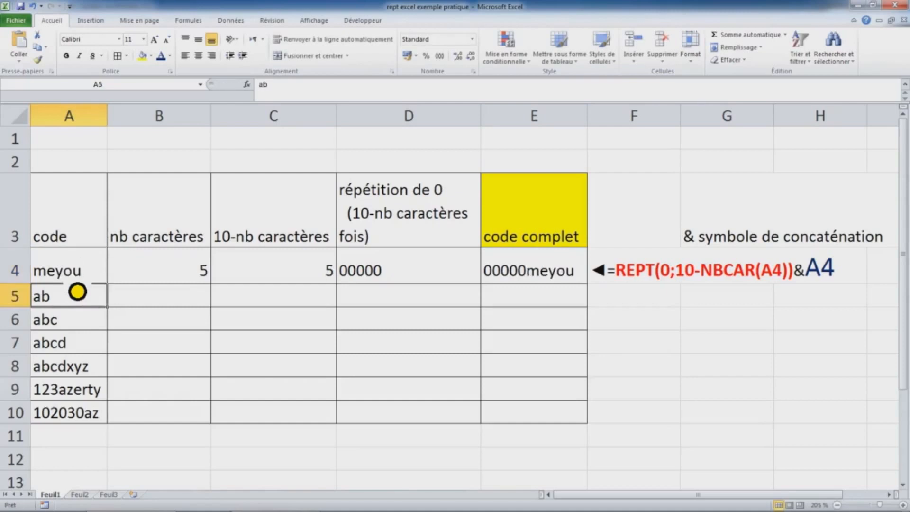
click(85, 278)
text(city)
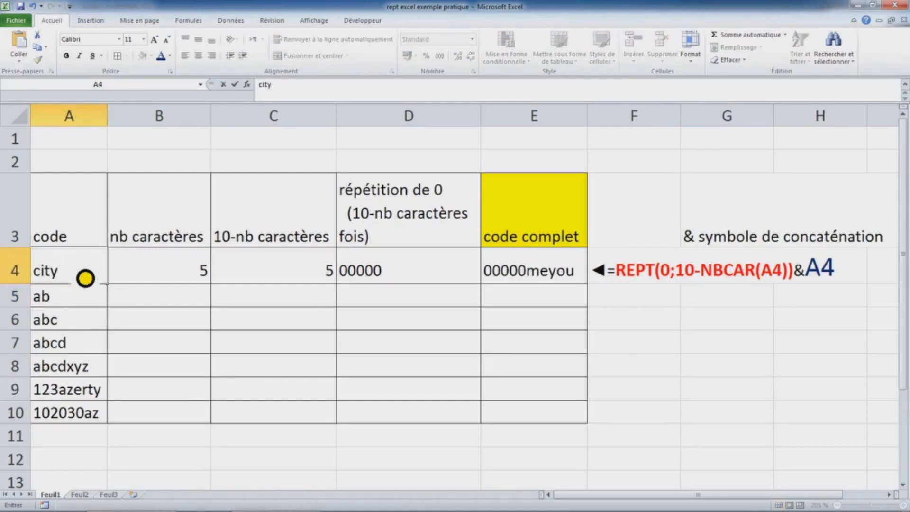
key(Return)
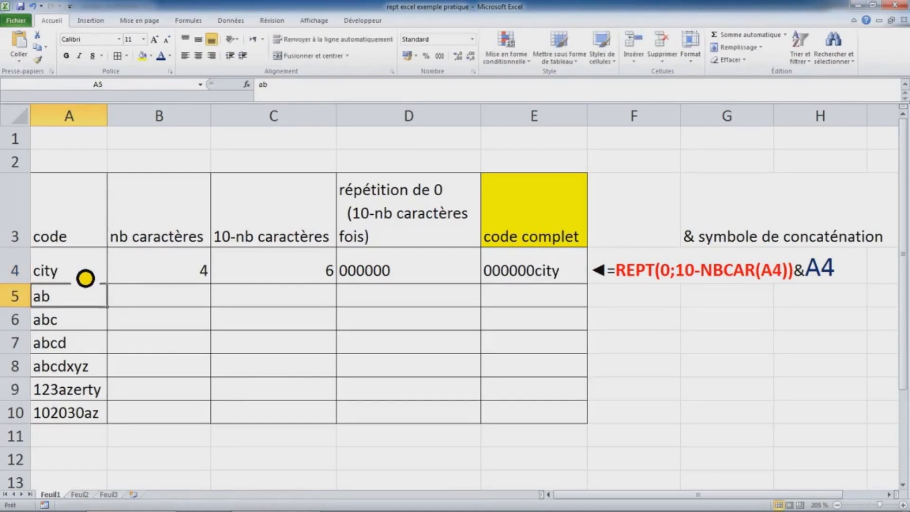
- Test the padding formula on world in cell A4, and replace that code with excel
click(86, 278)
text(world)
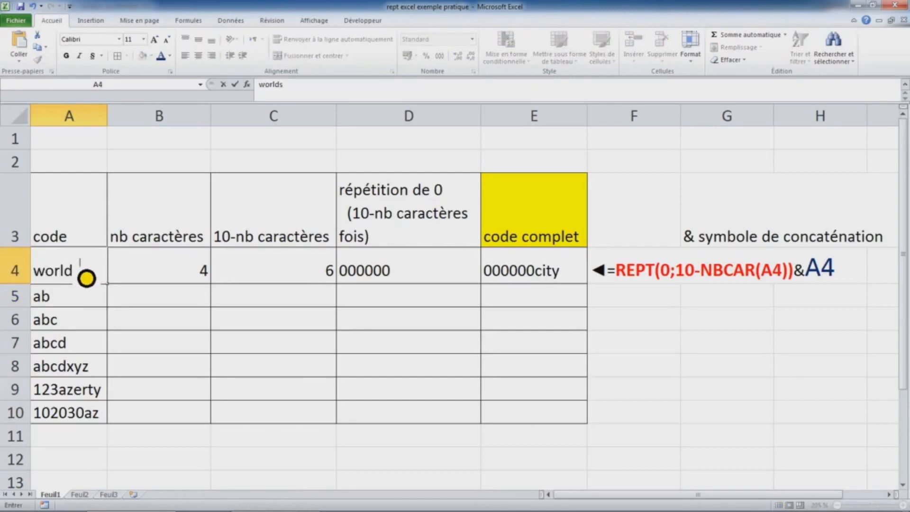
key(Return)
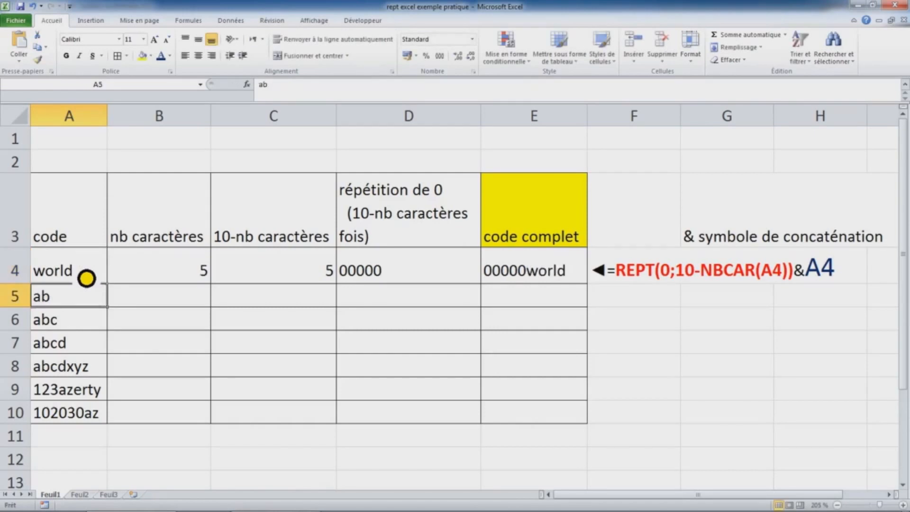
click(86, 278)
text(excel)
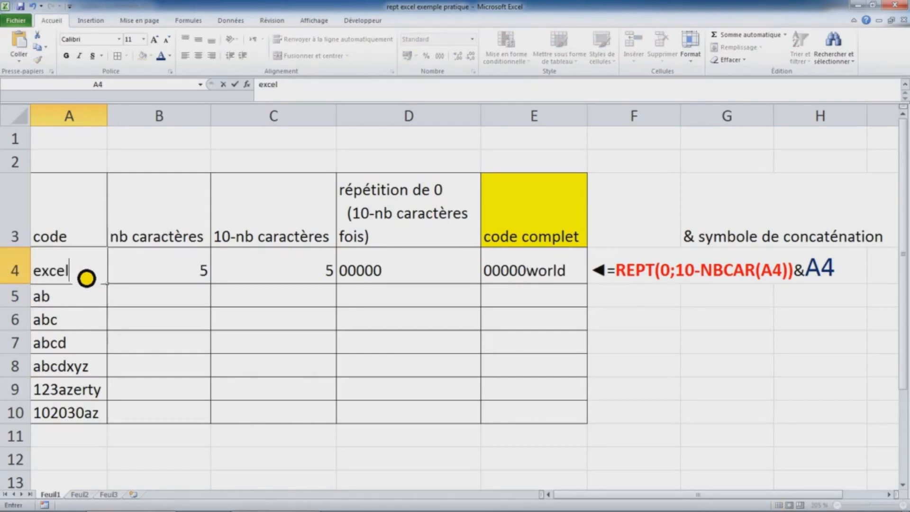
key(Return)
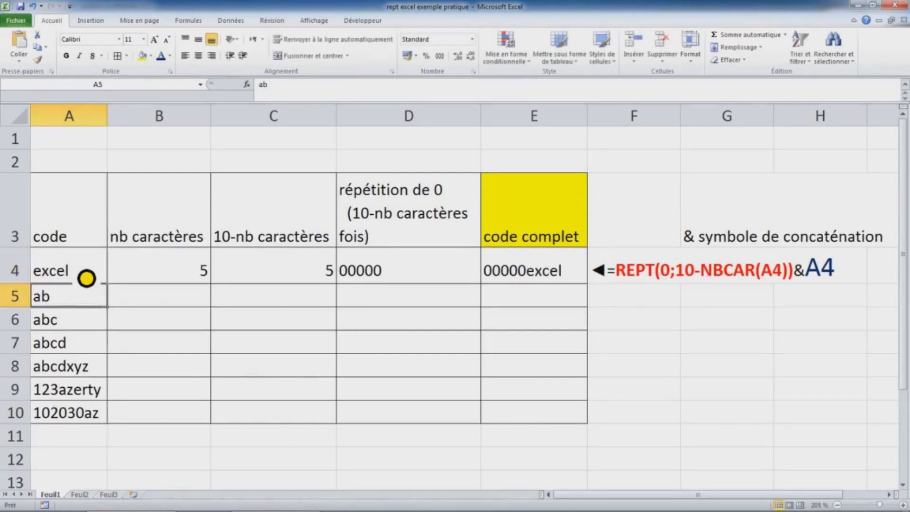
- Fill the character-count formula in B4 and the 10-B4 formula in C4 down to row 10
click(426, 281)
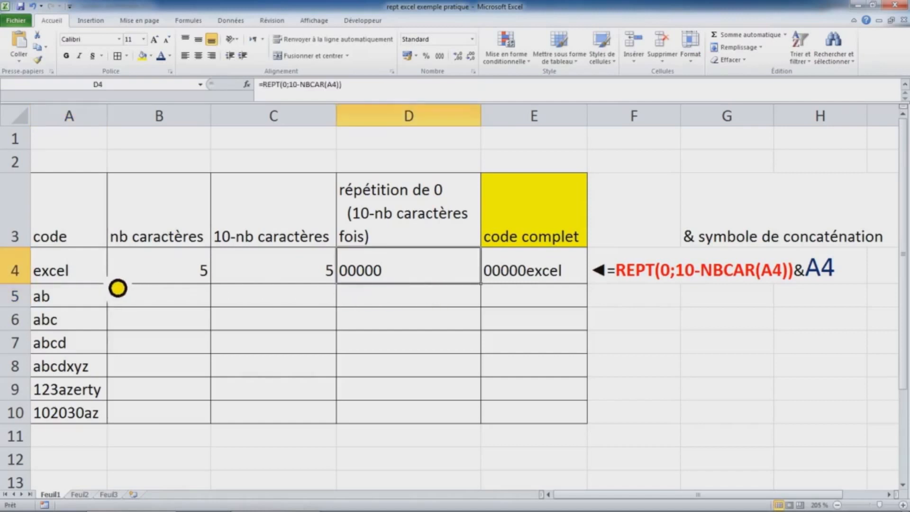
click(92, 283)
click(103, 316)
click(198, 283)
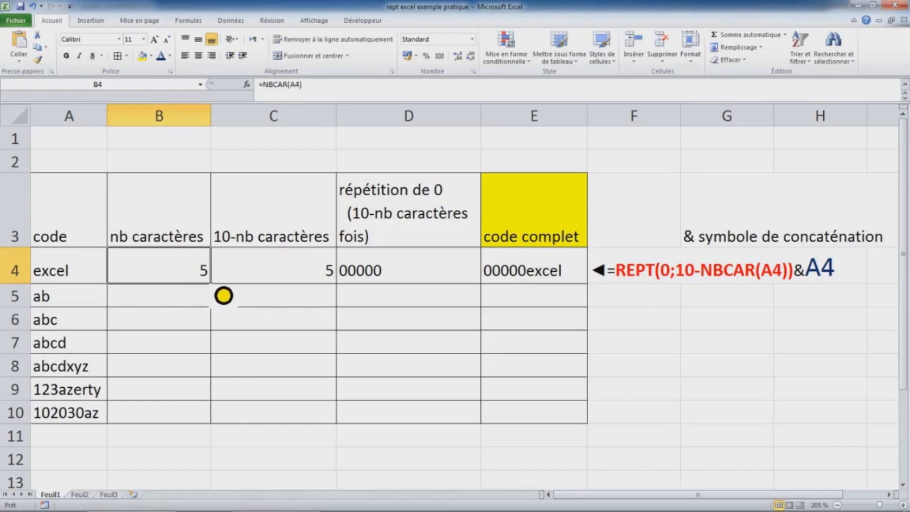
double_click(223, 295)
click(309, 283)
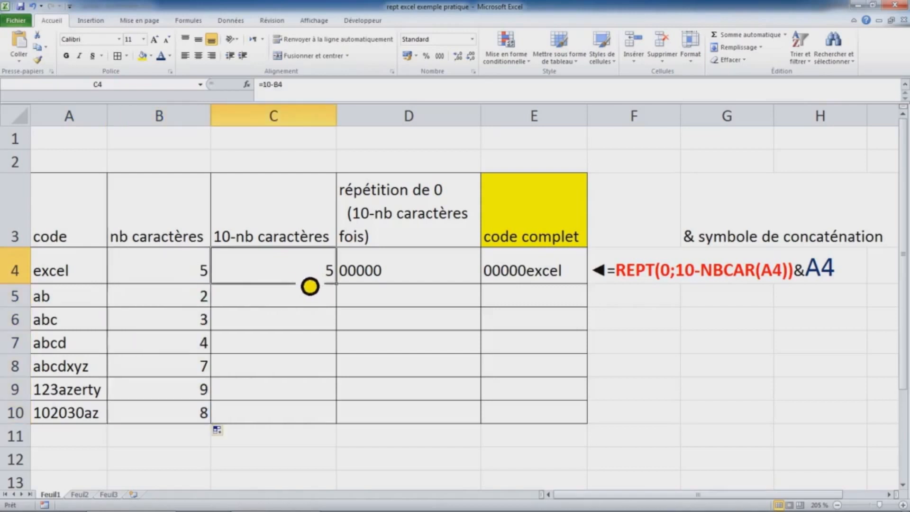
double_click(351, 295)
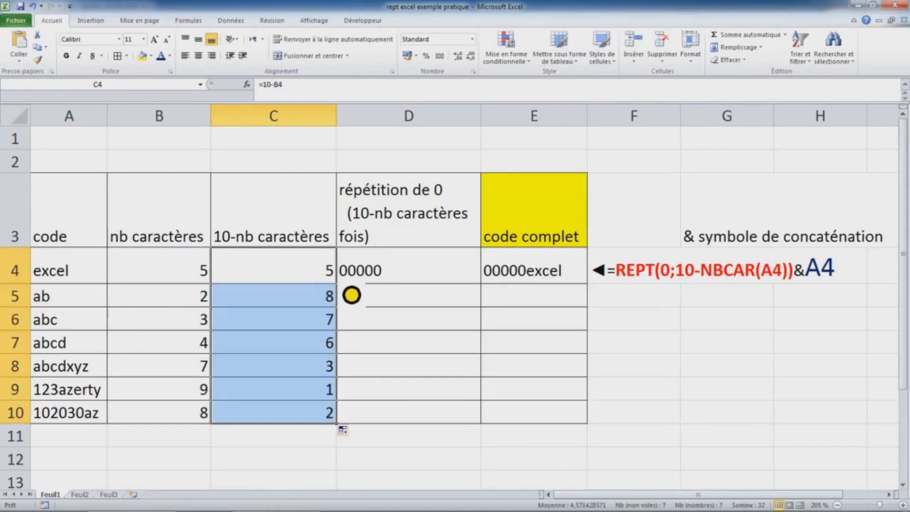
- Fill the zero-repetition formula in D4 and the complete-code formula in E4 down to row 10
click(454, 282)
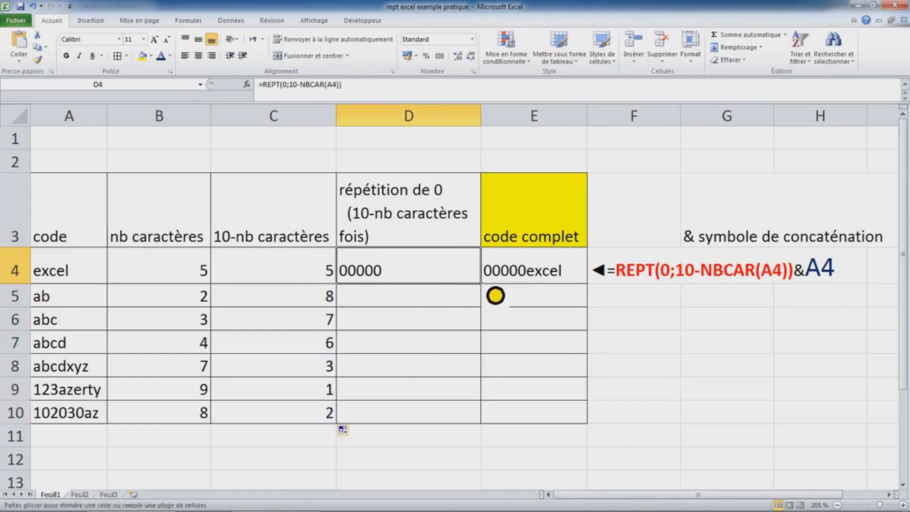
double_click(494, 296)
click(559, 270)
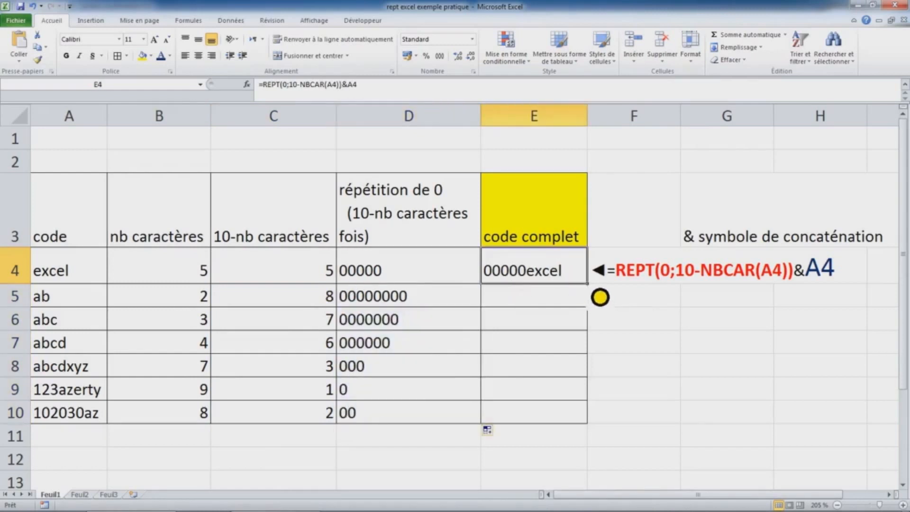
double_click(600, 297)
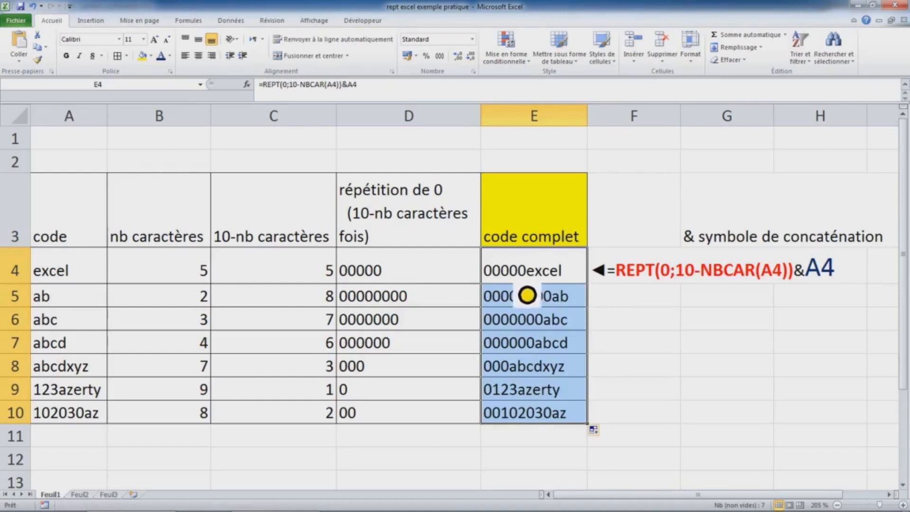
click(519, 277)
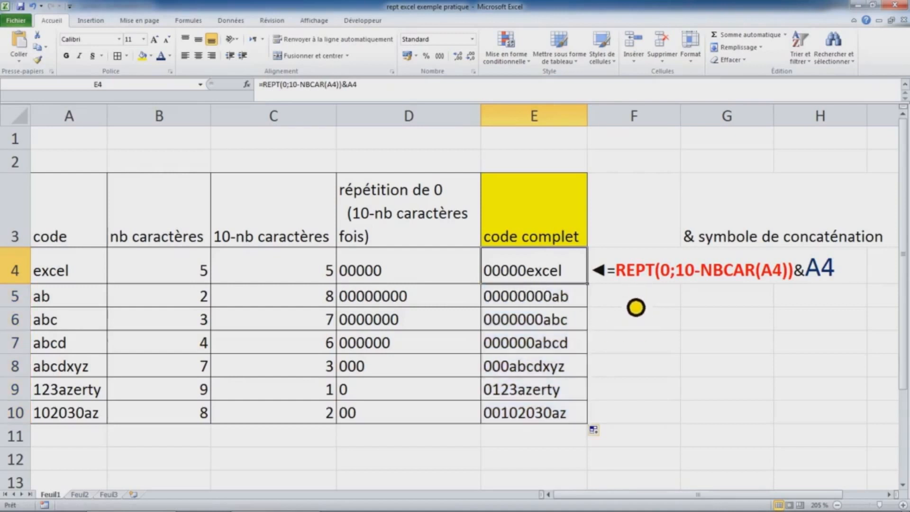
- Insert a new column F between the complete codes and the formula note, and make it narrower
click(636, 296)
click(640, 122)
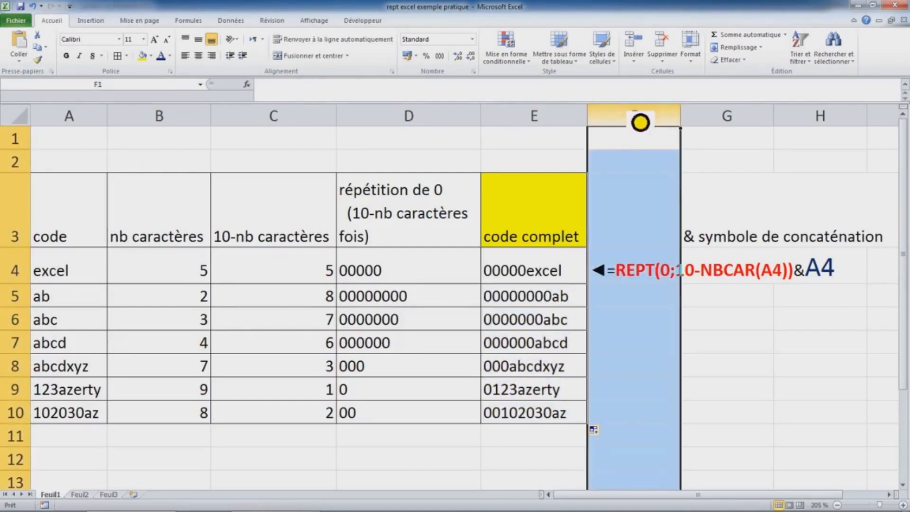
key(ctrl+plus)
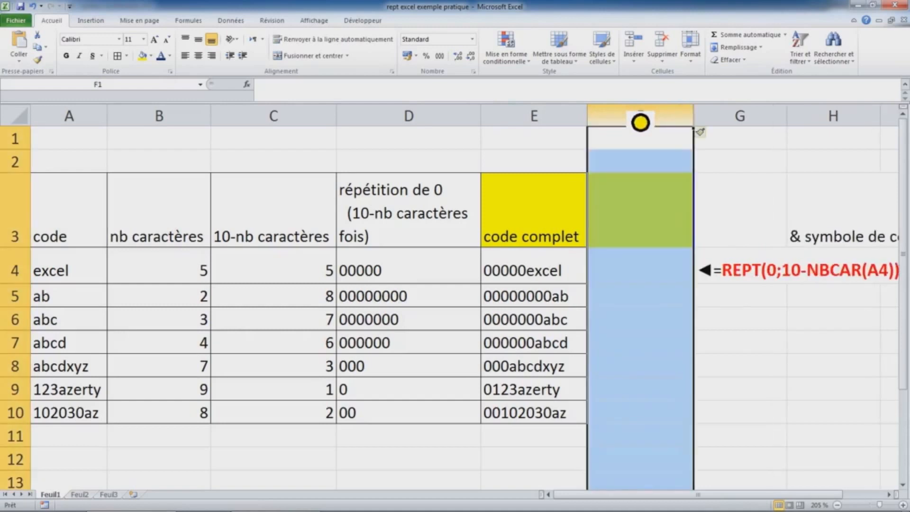
click(774, 321)
scroll(772, 321, down, 1)
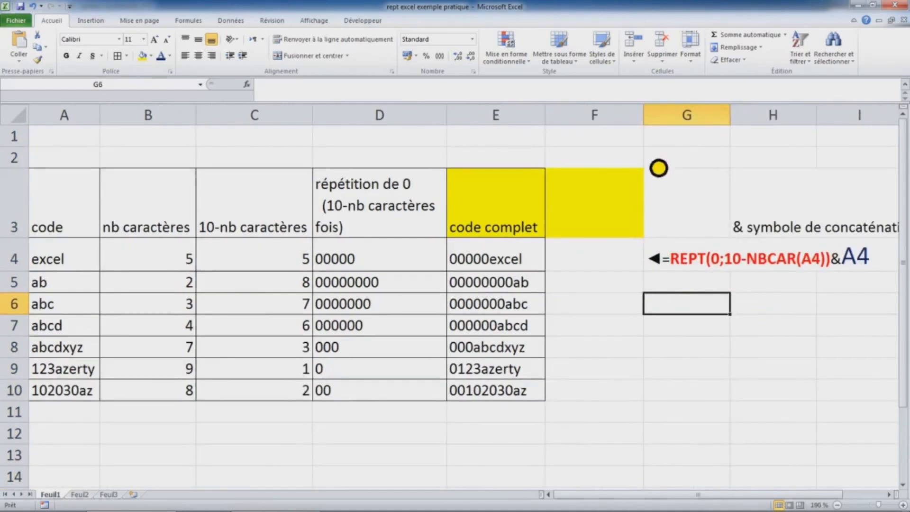
drag(643, 119, 603, 121)
- Enter =NBCAR(E4) in cell F4 and fill it down to F10 to count each complete code's characters
click(583, 260)
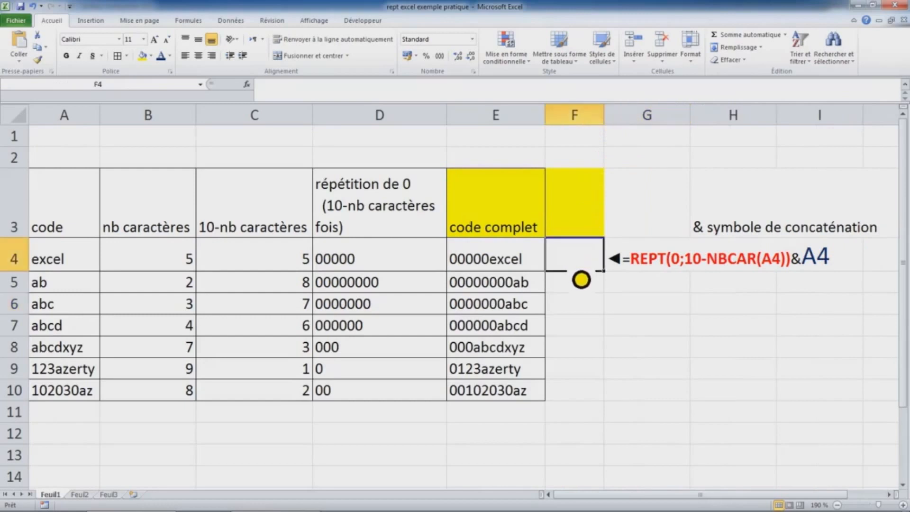
text(=nbcar)
key(Tab)
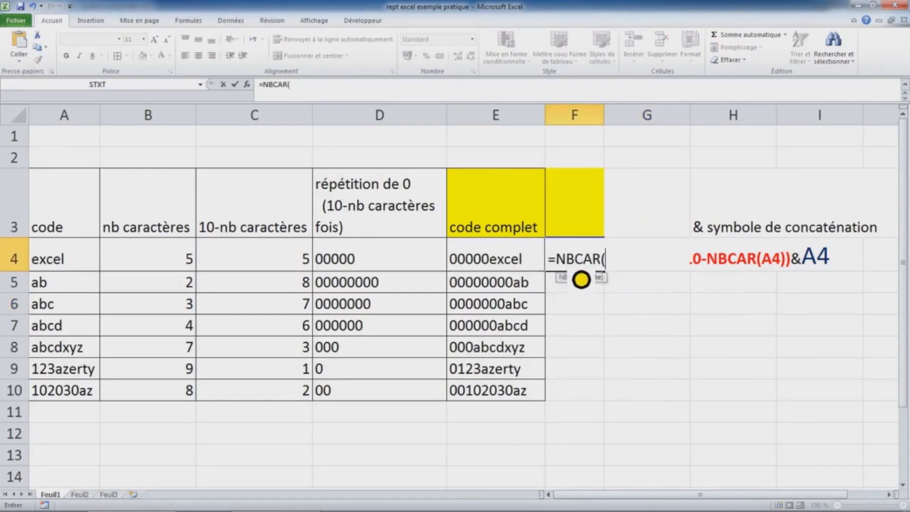
click(516, 267)
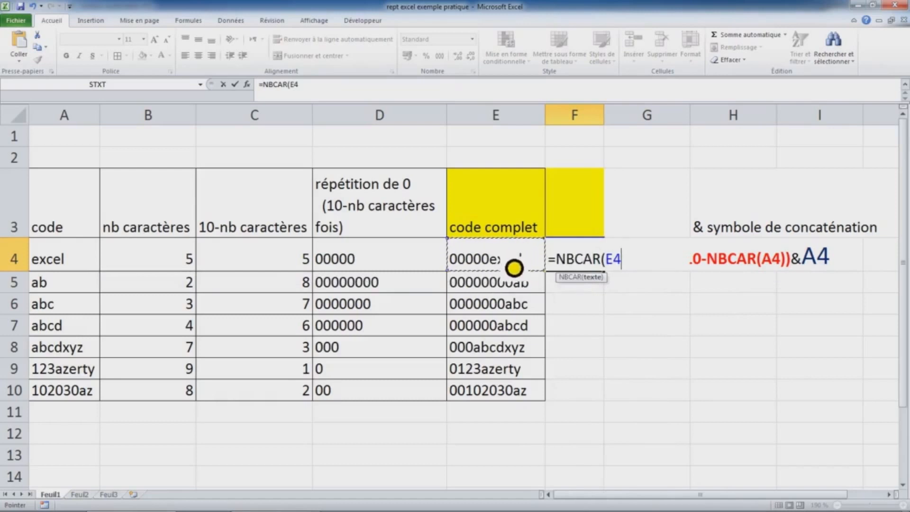
key(Return)
click(595, 256)
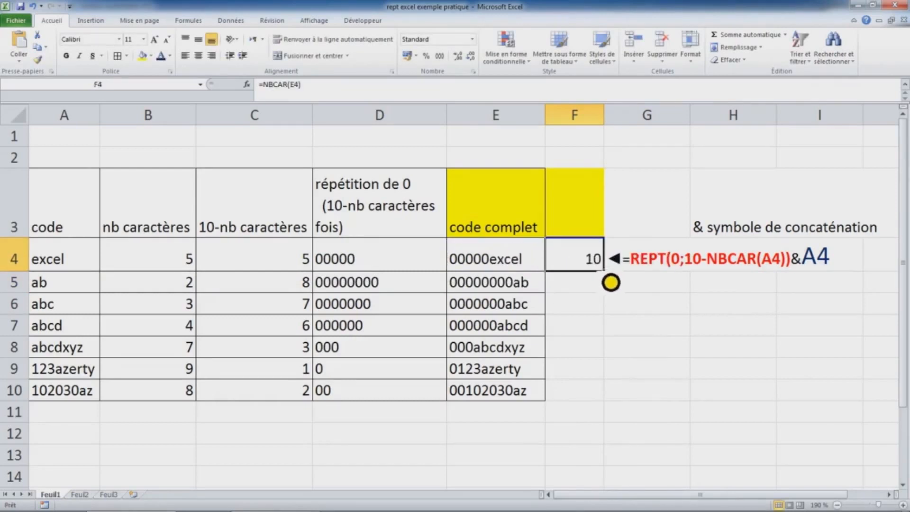
double_click(604, 271)
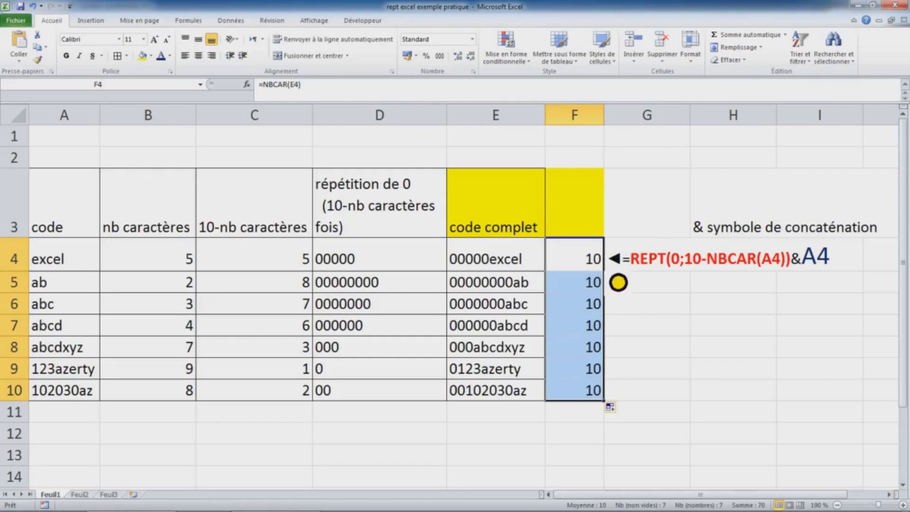
- Enter the label "nb de caractères" in cell D1
click(368, 151)
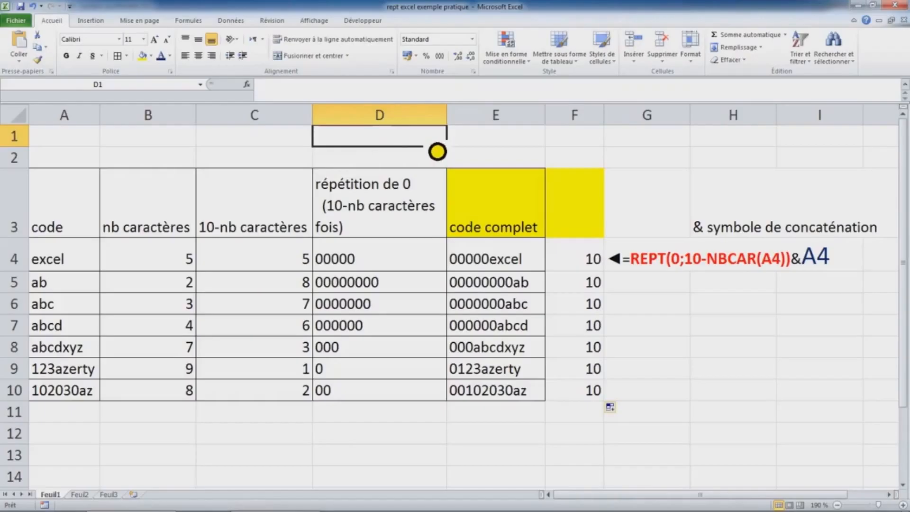
text(nb de caractères)
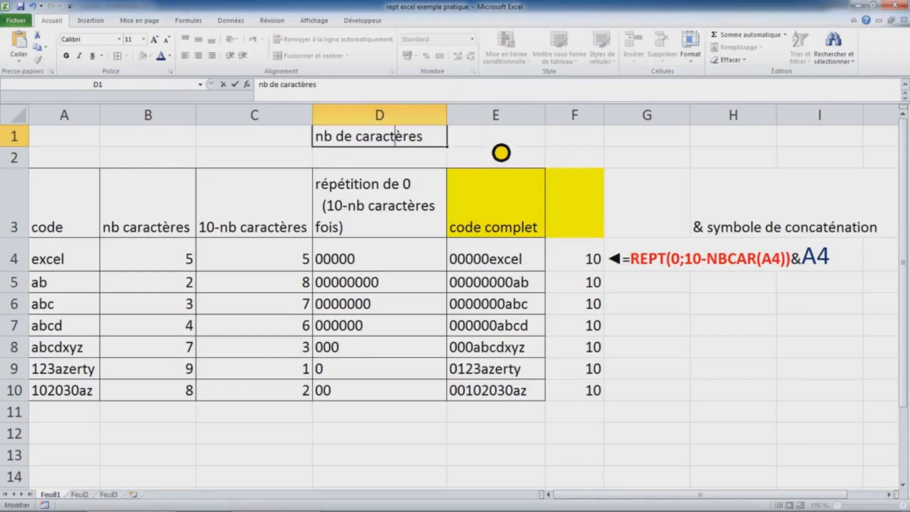
key(Tab)
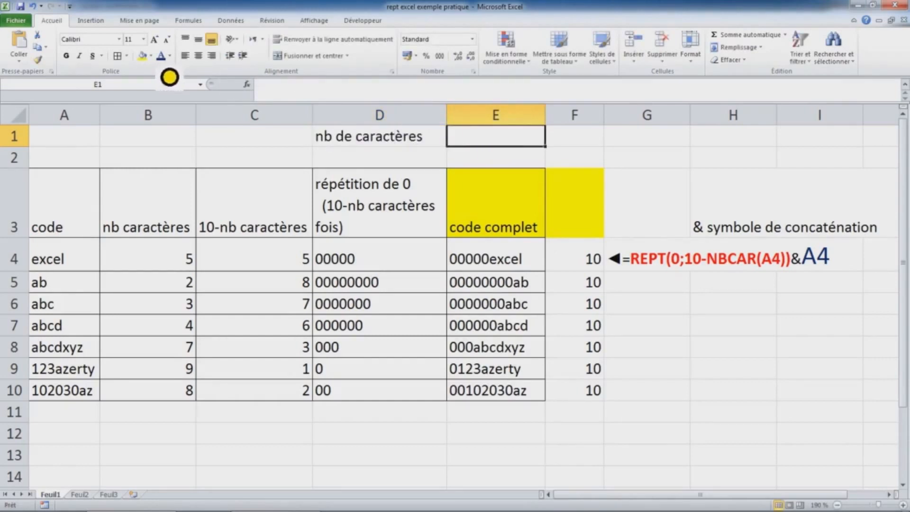
- Format cell E1 with a red fill and white text, and enter 10 as the number of characters
click(151, 56)
click(166, 141)
click(169, 56)
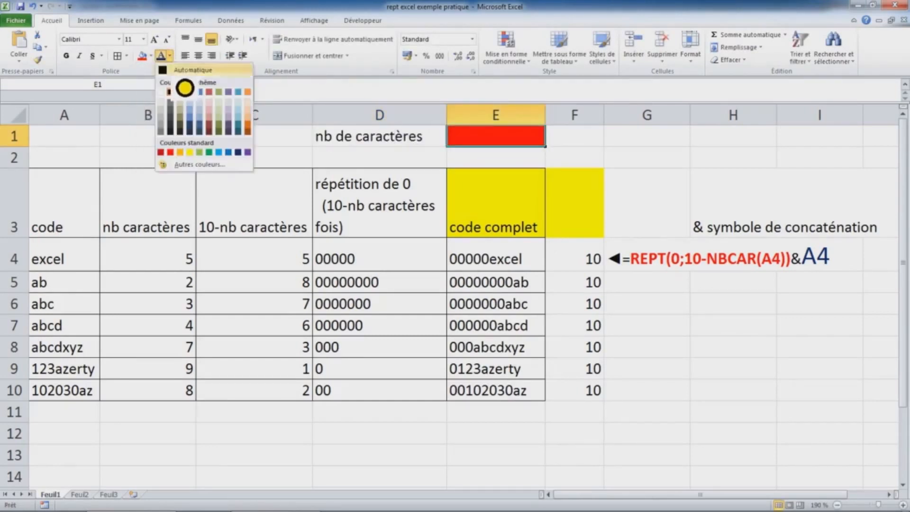
click(174, 94)
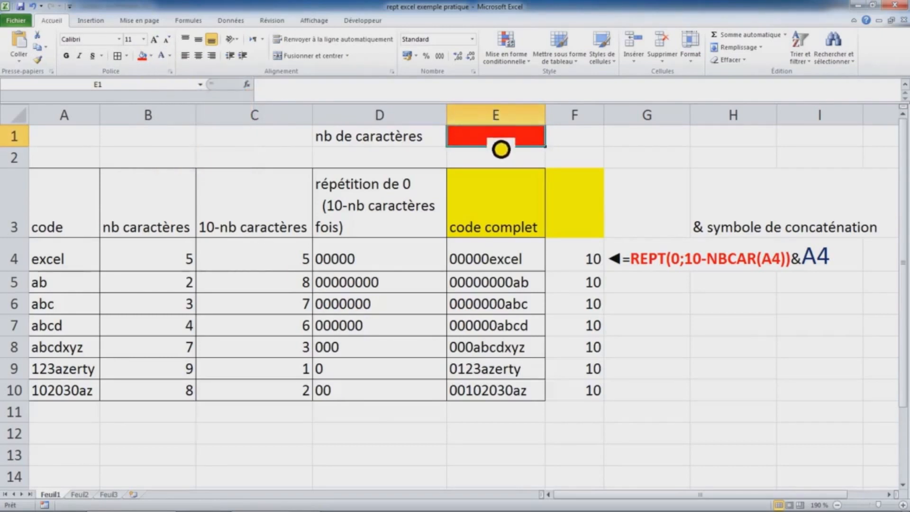
text(10)
click(682, 185)
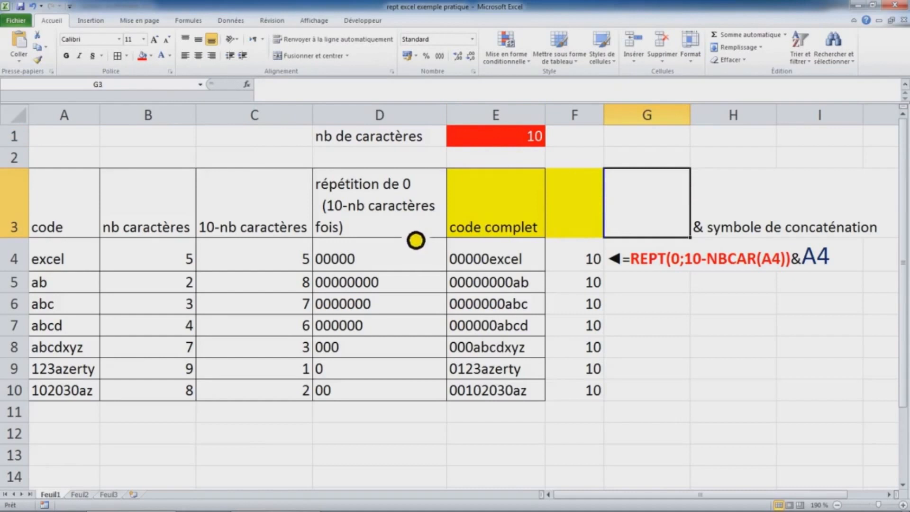
click(398, 262)
double_click(388, 265)
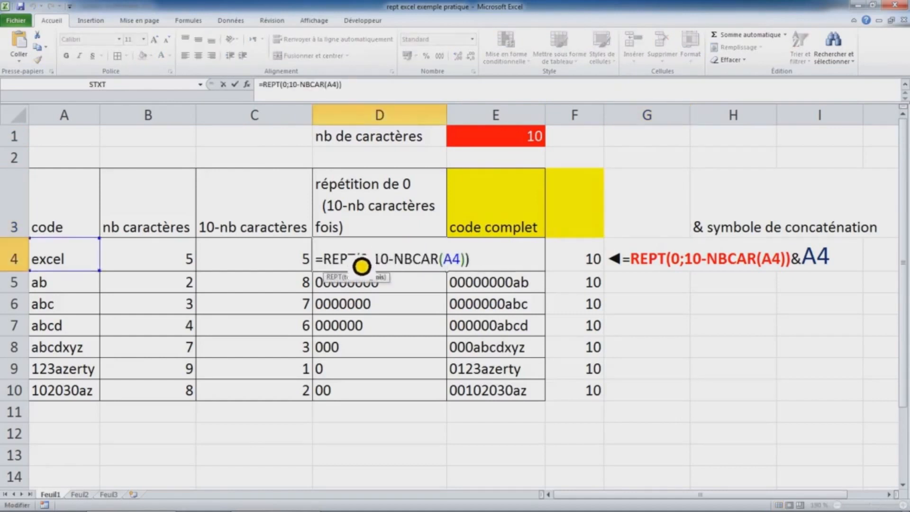
key(Escape)
- Change the header in cell C3 to "E1-nb caractères"
click(251, 233)
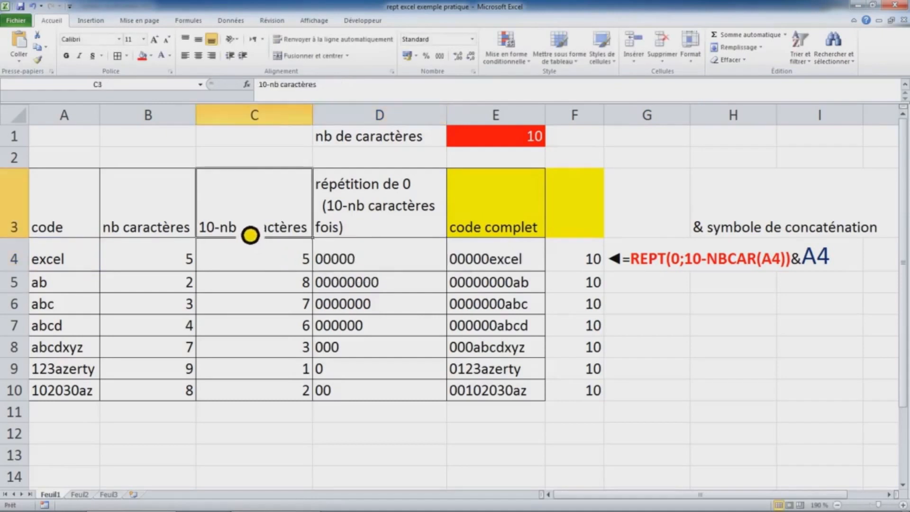
double_click(210, 228)
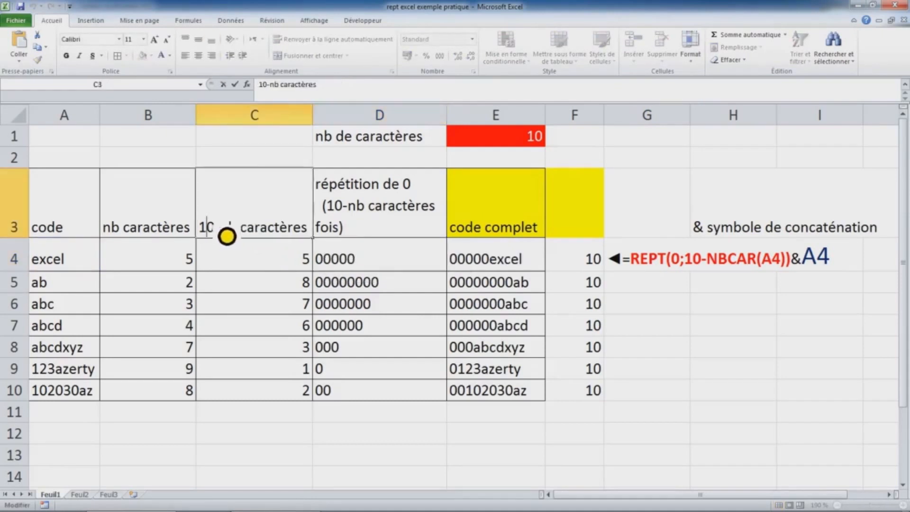
drag(199, 230, 214, 236)
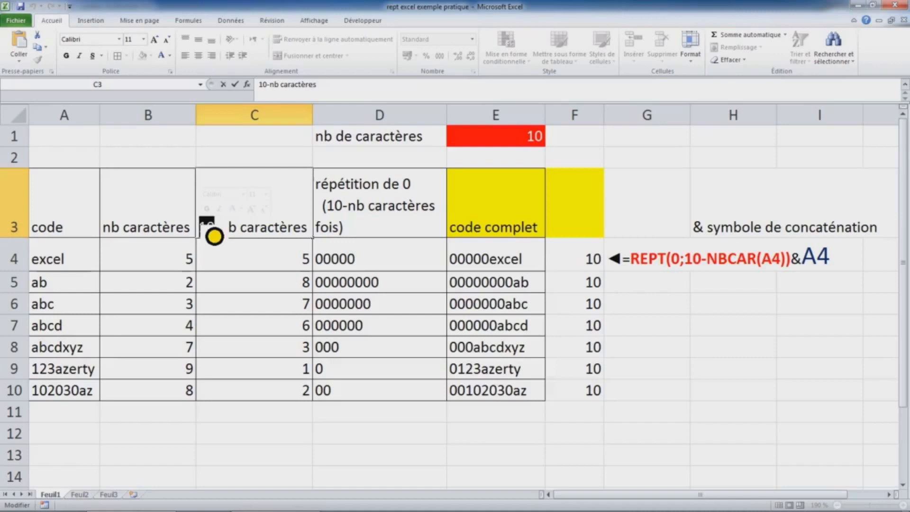
text(E)
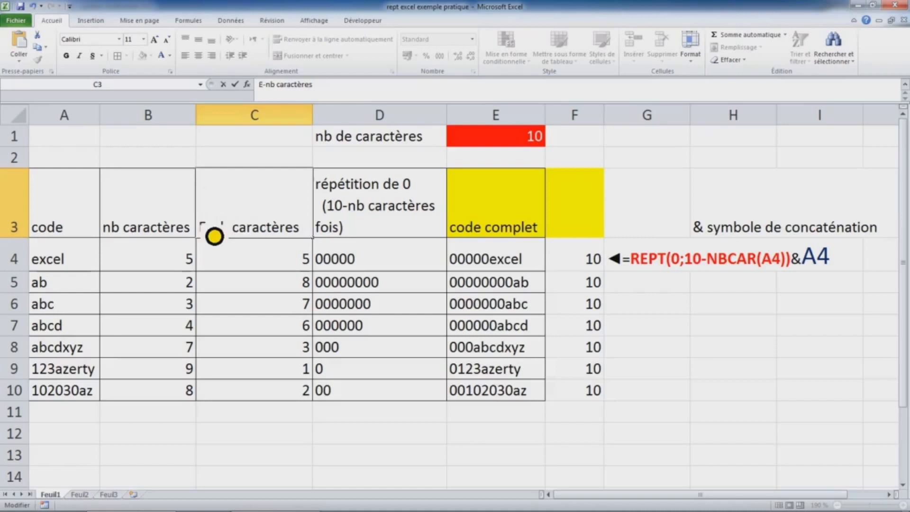
text(1)
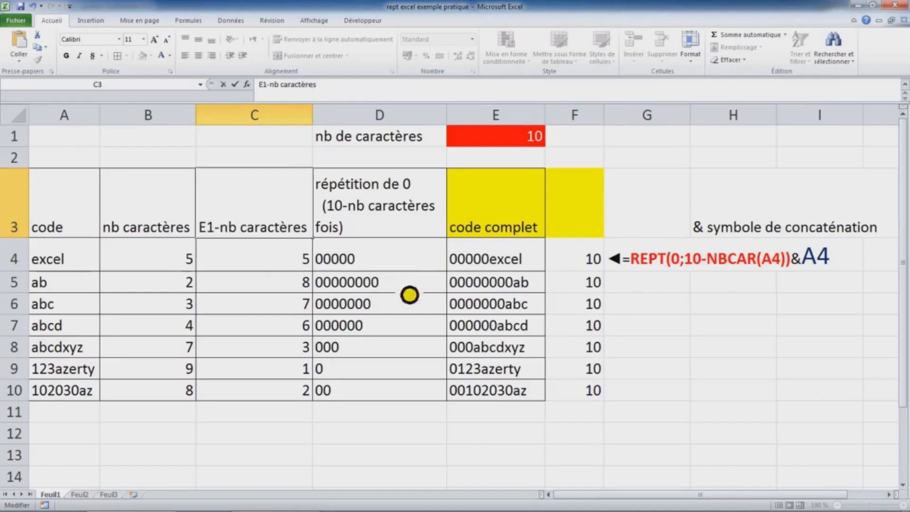
click(412, 269)
- Replace the fixed 10 in cell C4 so the formula reads =$E$1-B4, and fill it down the column
click(292, 267)
text(=10-B4)
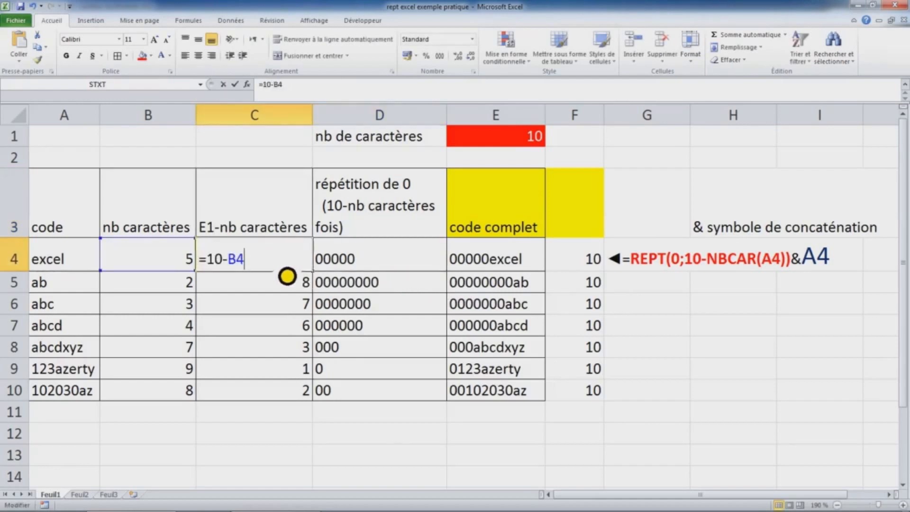
double_click(214, 259)
key(Delete)
click(503, 140)
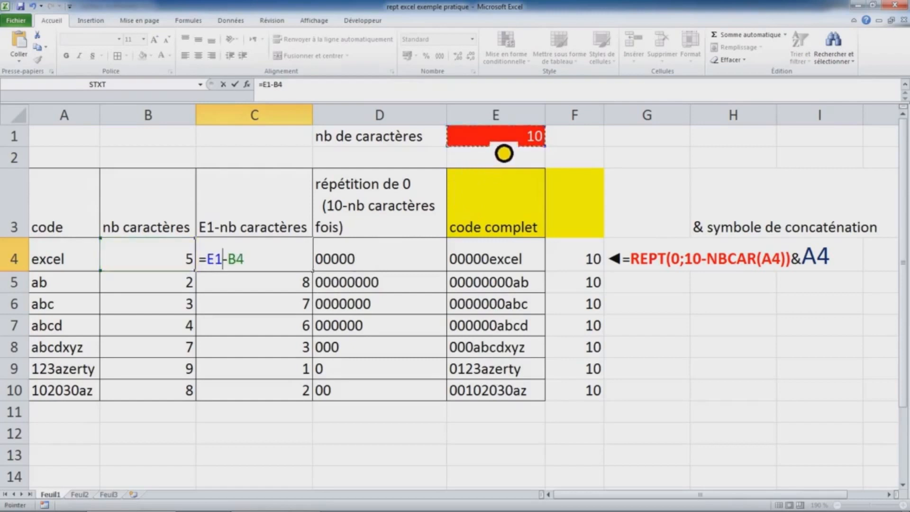
key(F4)
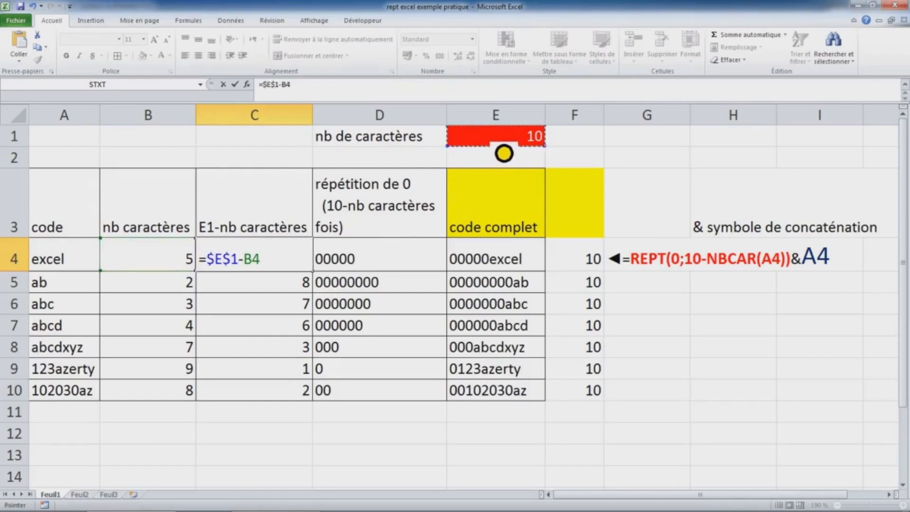
key(Return)
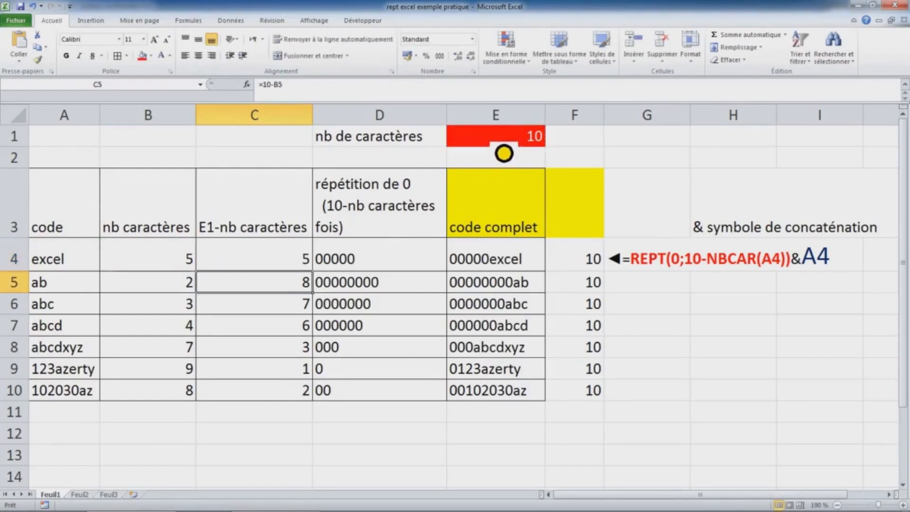
click(305, 258)
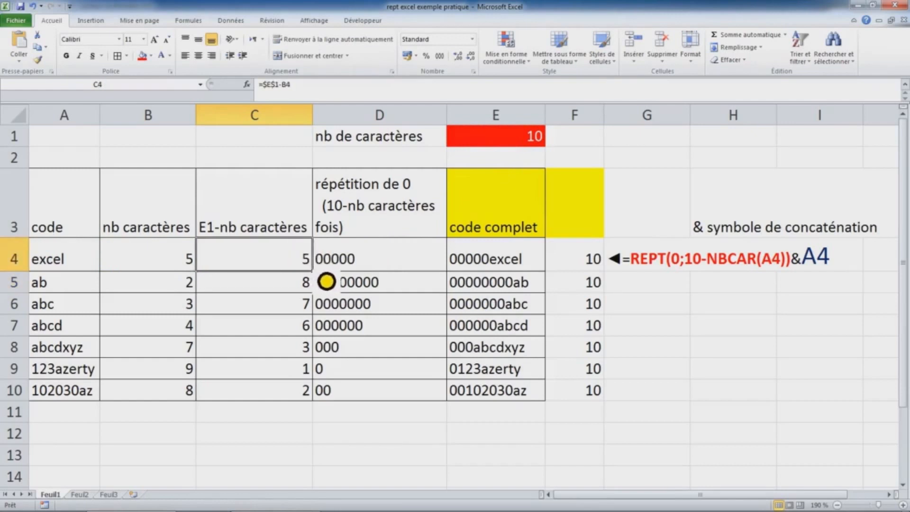
double_click(311, 270)
double_click(289, 270)
- Change the formula in cell D4 to =REPT(0;$E$1-NBCAR(A4)) and fill it down to D10
double_click(396, 267)
click(366, 265)
key(Delete)
key(Delete)
click(530, 146)
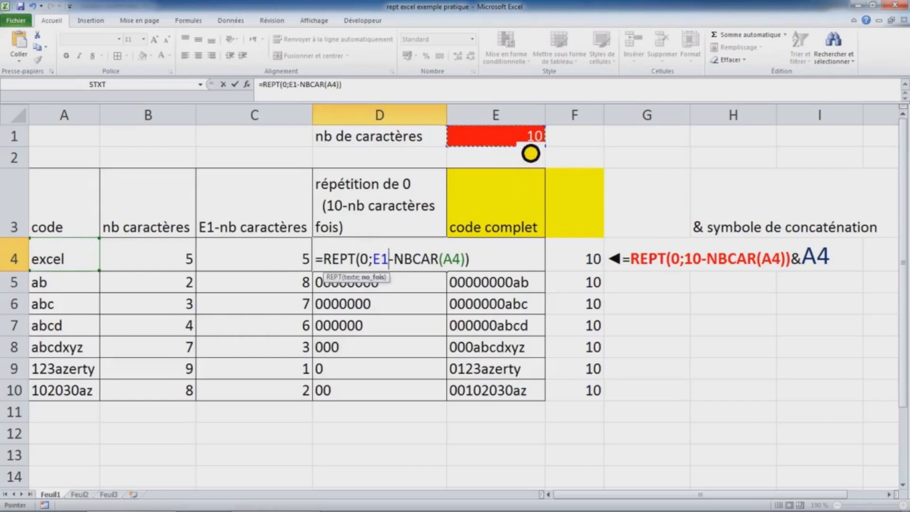
key(F4)
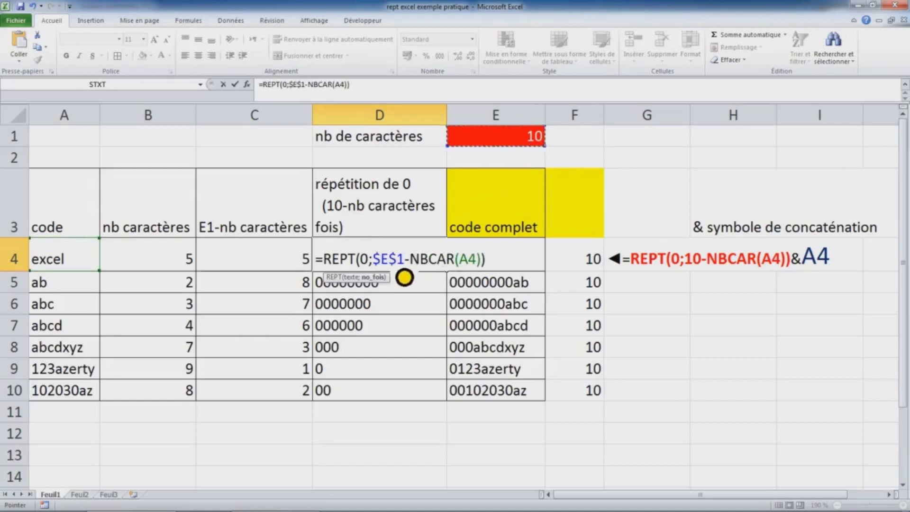
drag(403, 271, 387, 268)
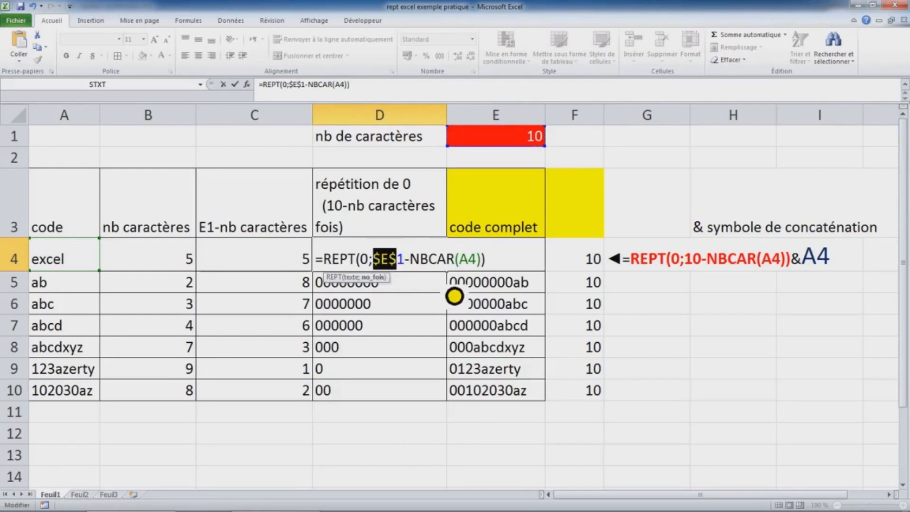
key(Return)
click(416, 266)
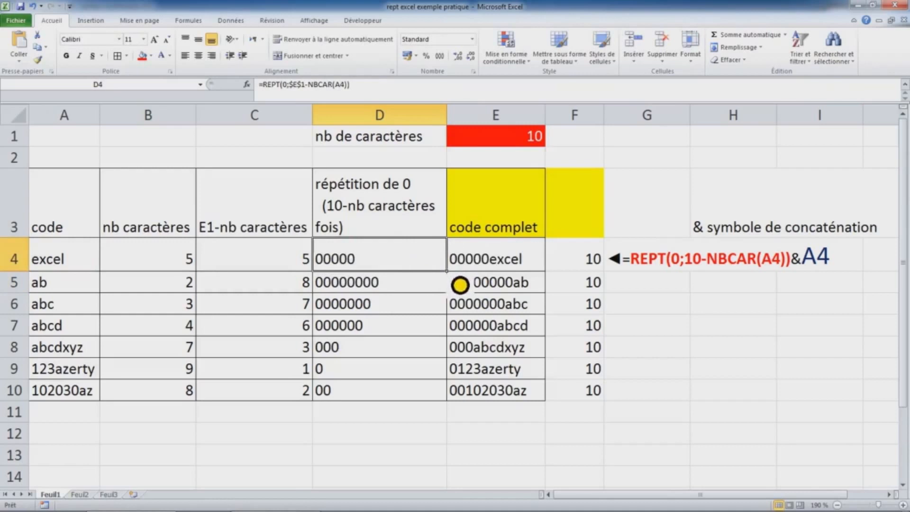
double_click(447, 271)
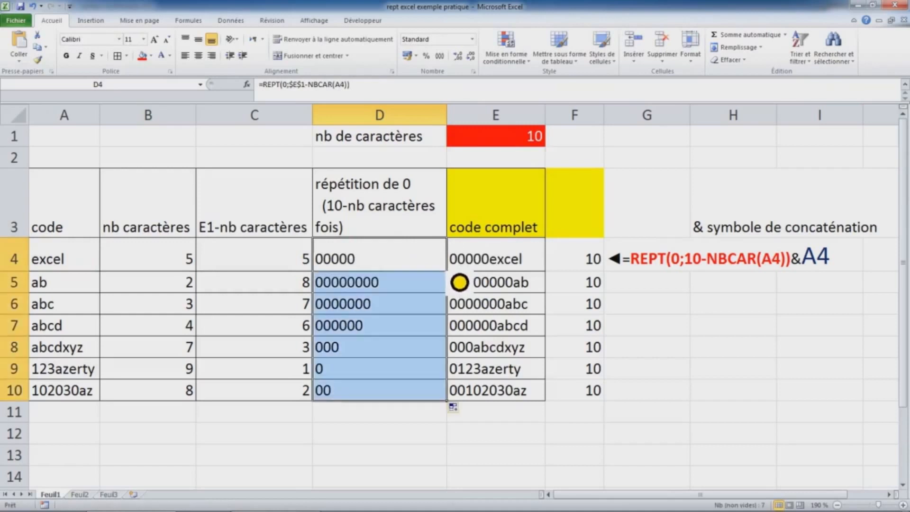
- Replace the 10 in the header of cell D3 with E1, so its second line reads "(E1-nb caractères fois)"
click(360, 218)
double_click(353, 212)
drag(350, 214, 342, 214)
text(E$)
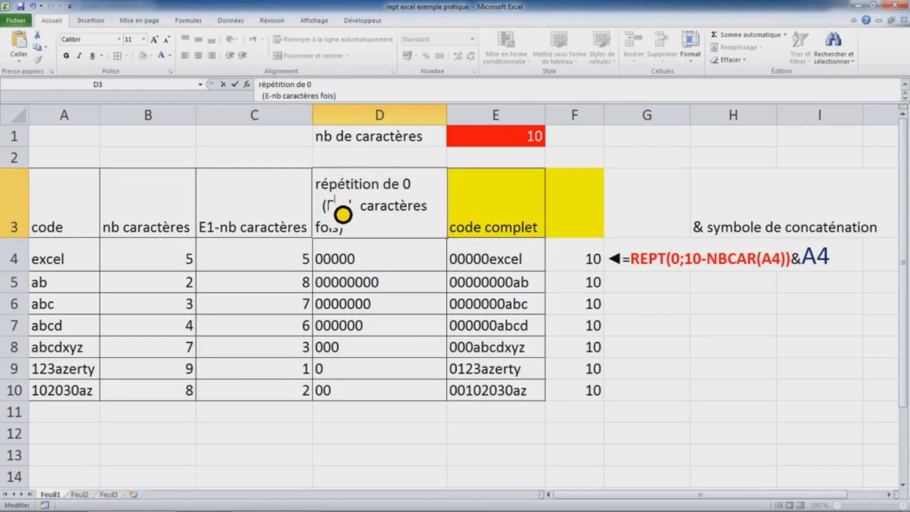
text(1)
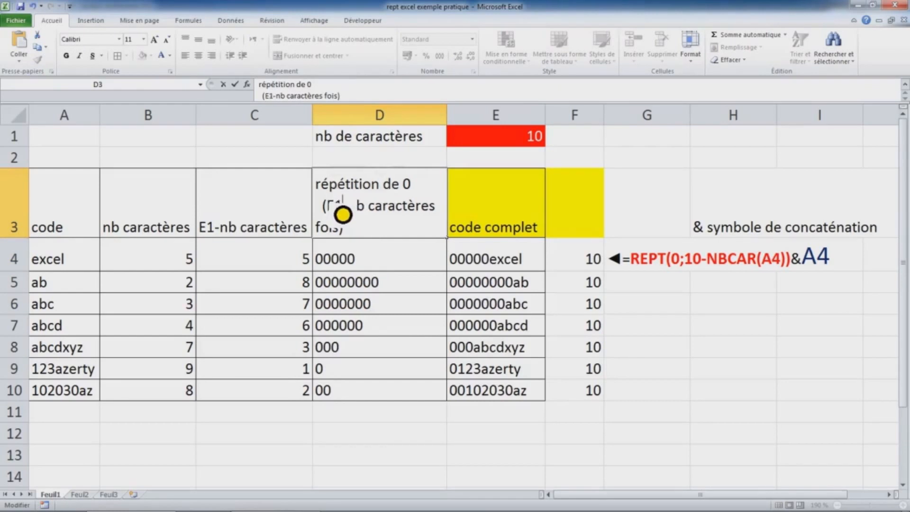
key(Return)
- Change the complete-code formula in cell E4 to =REPT(0;$E$1-NBCAR(A4))&A4
click(516, 261)
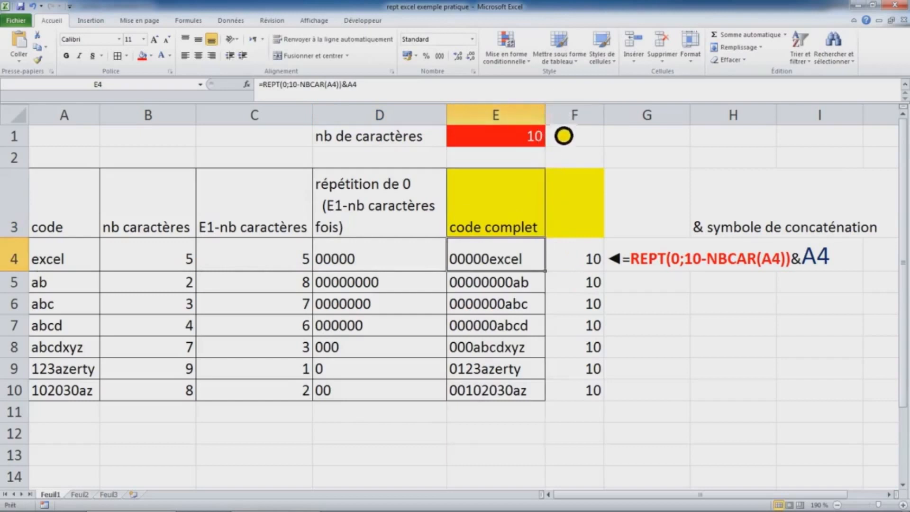
double_click(510, 264)
key(Right)
key(Right)
key(Delete)
key(Delete)
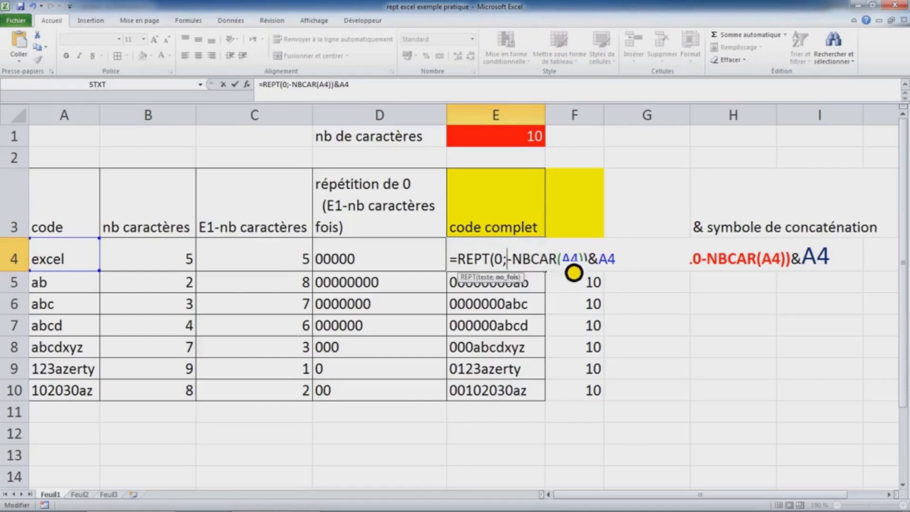
click(517, 142)
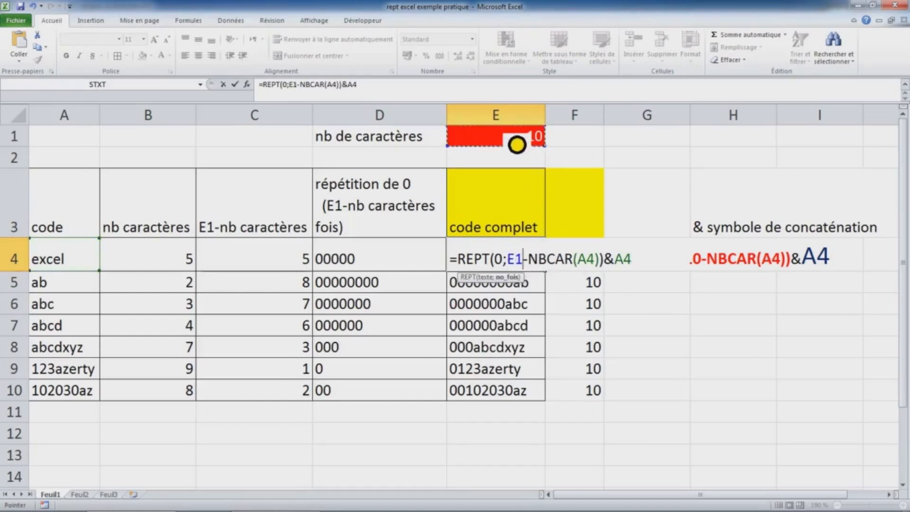
key(F4)
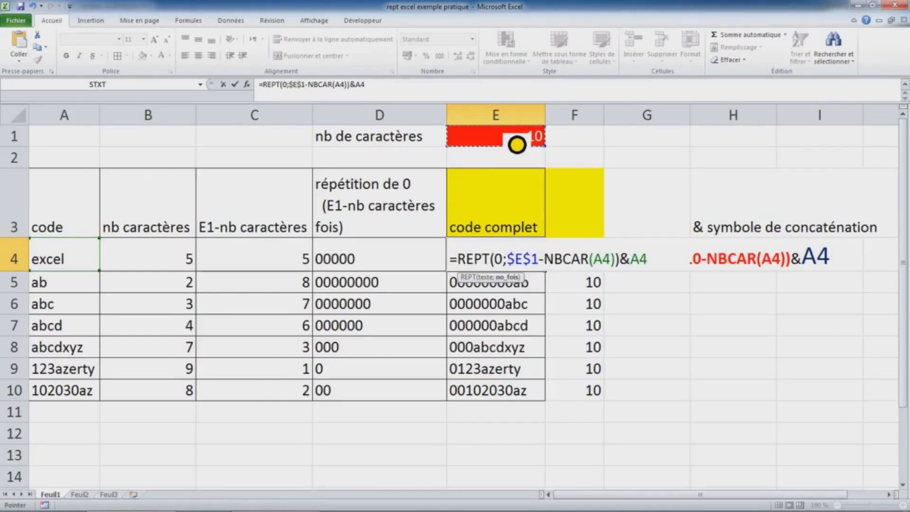
key(Return)
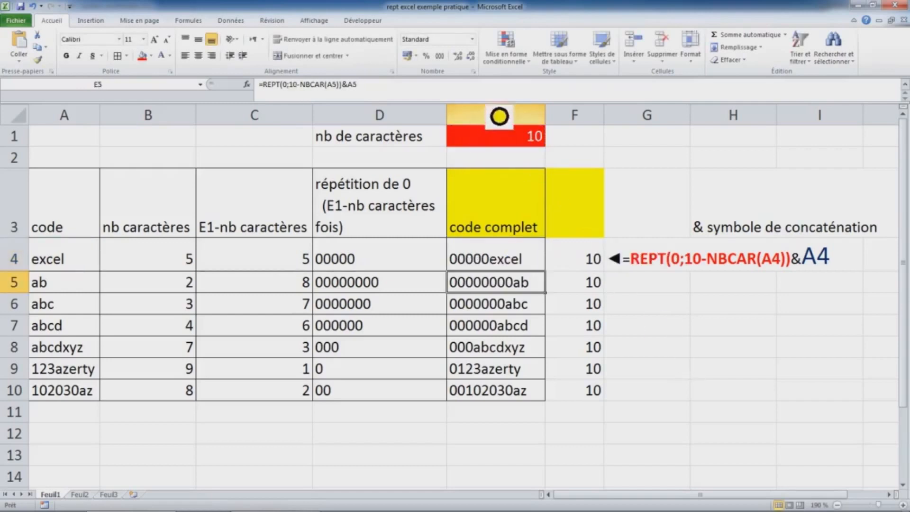
- Enter =NBCAR(E4)-$E$1 in cell F4 and fill it down to F10
click(601, 267)
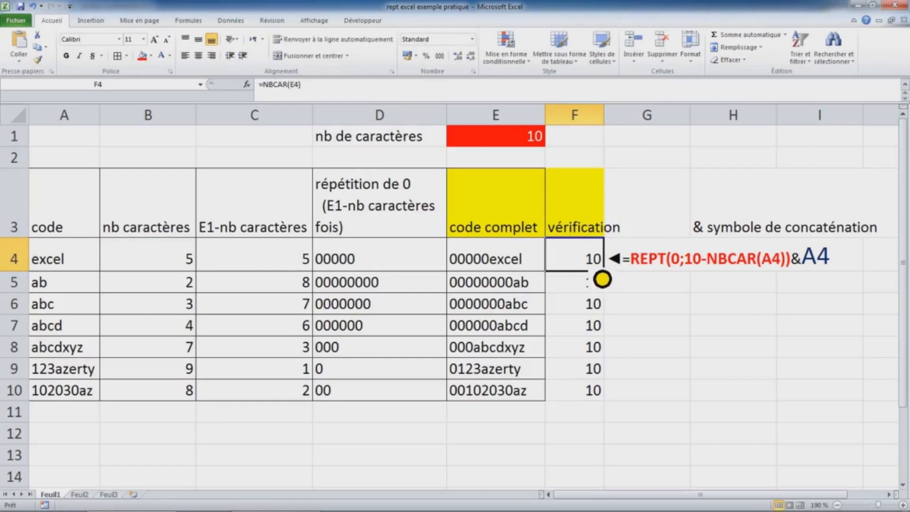
text(=)
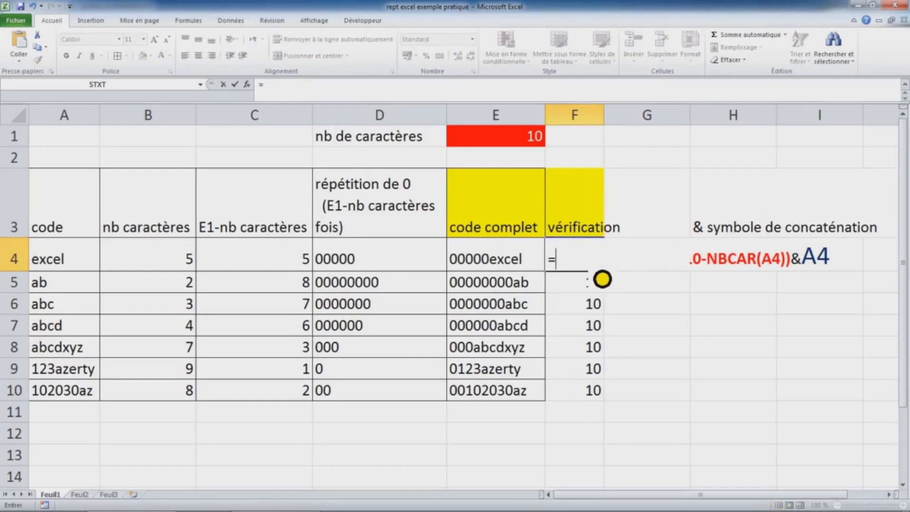
text(nbcar()
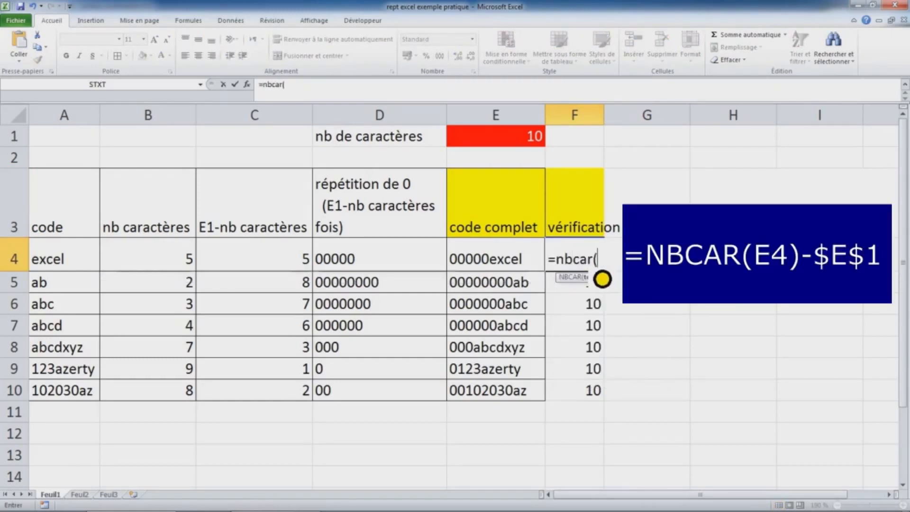
click(519, 269)
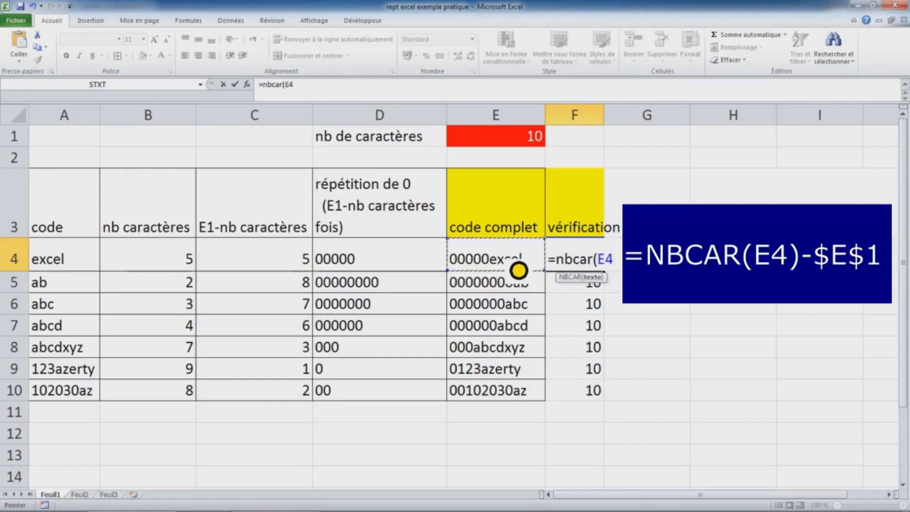
text()-)
click(529, 143)
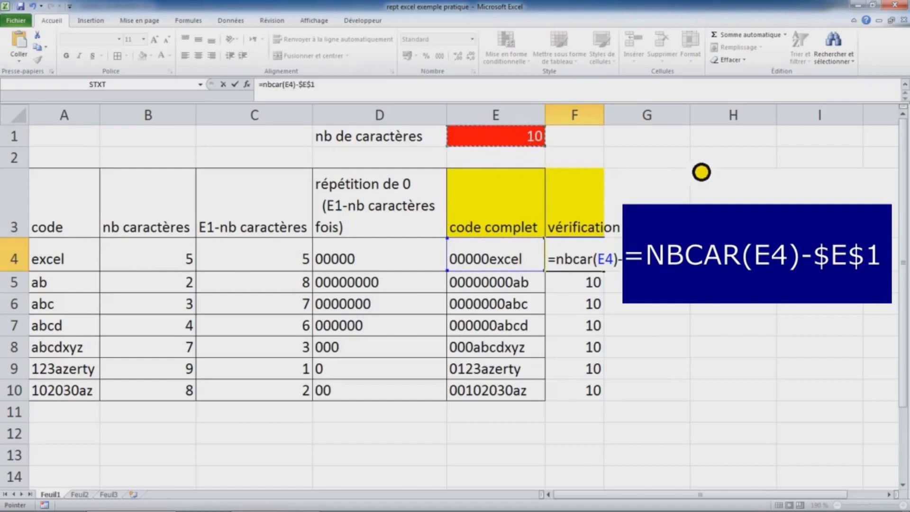
key(ctrl+Return)
double_click(603, 271)
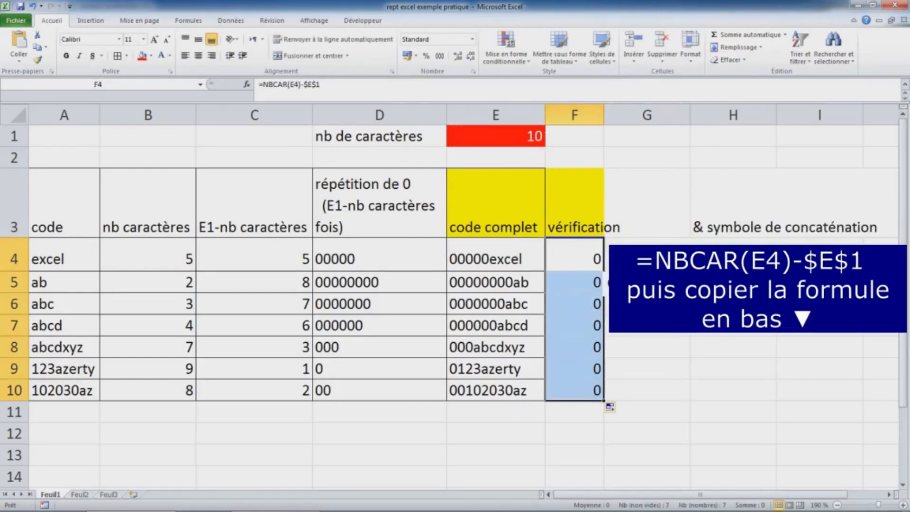
- Change the formula in cell F4 to =SI(NBCAR(E4)-$E$1=0;"ok";"erreur")
click(589, 236)
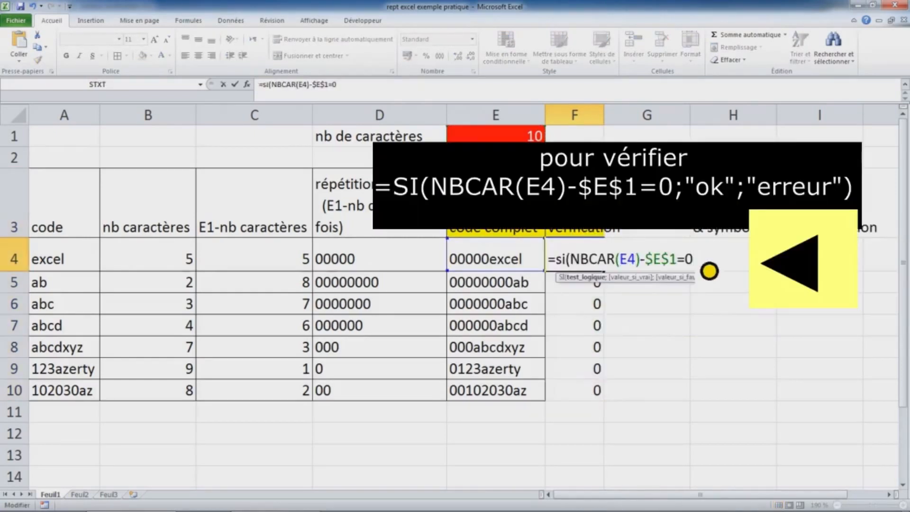
text(;"ok)
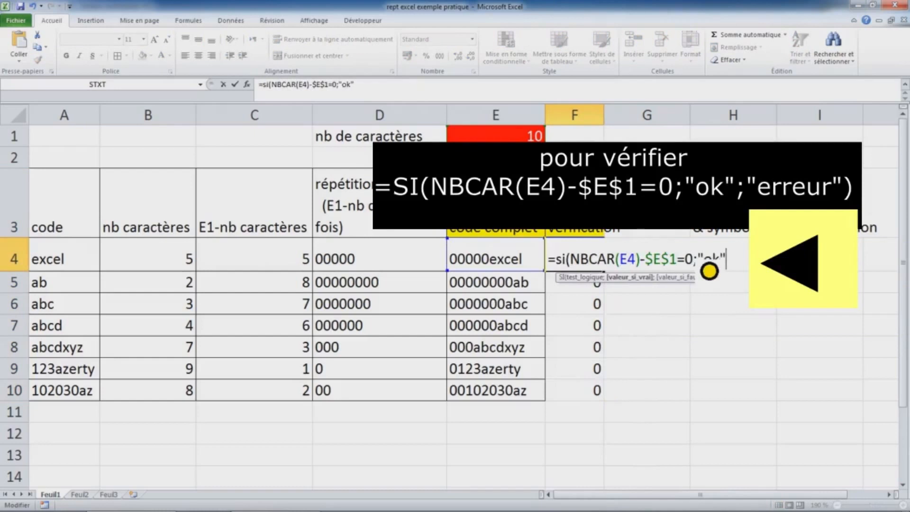
text(";)
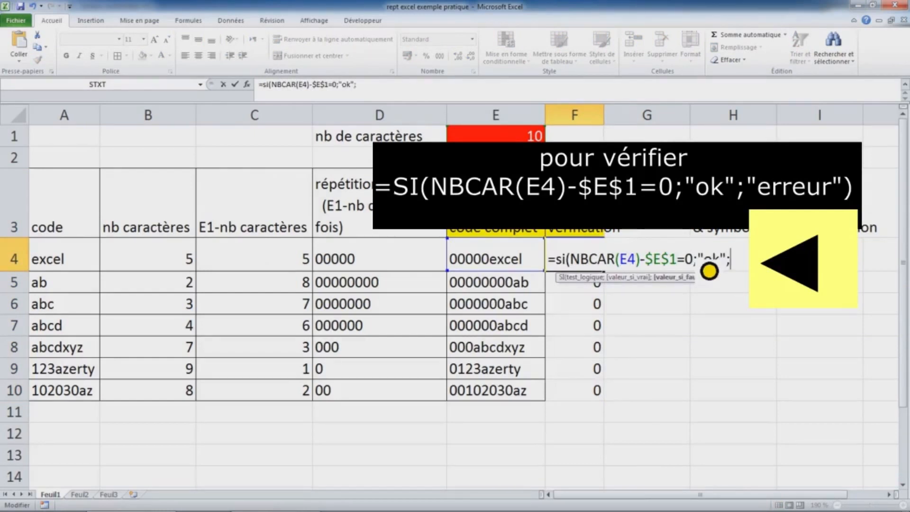
text("non)
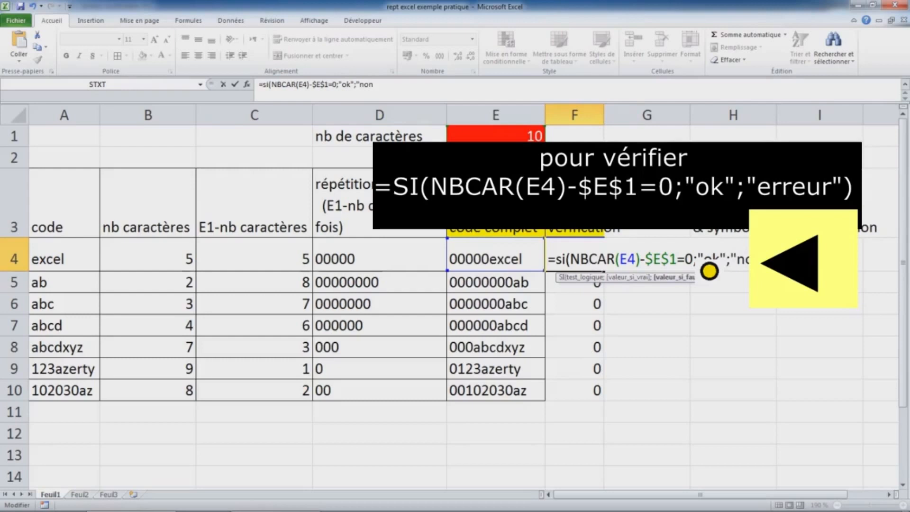
key(BackSpace)
key(BackSpace)
key(Tab)
- Examine the whole SI verification formula in cell F4 without changing it
double_click(588, 263)
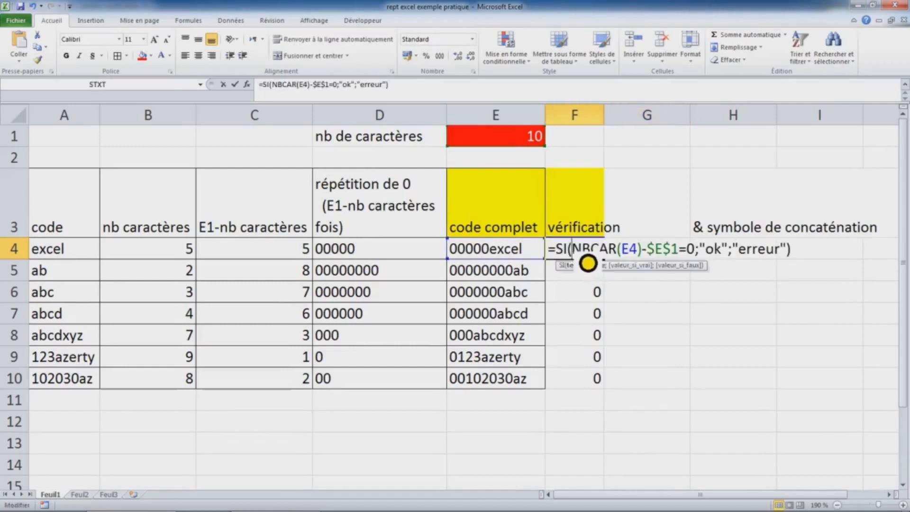
drag(549, 260, 846, 264)
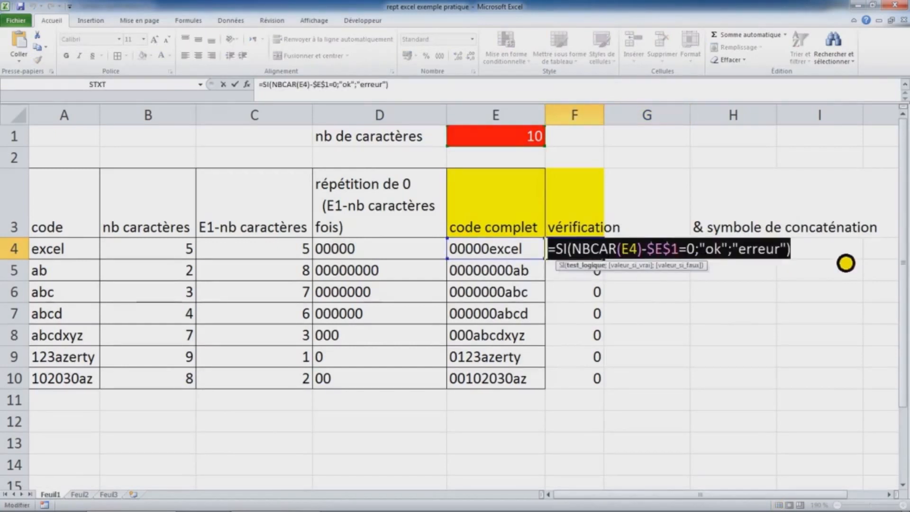
key(Escape)
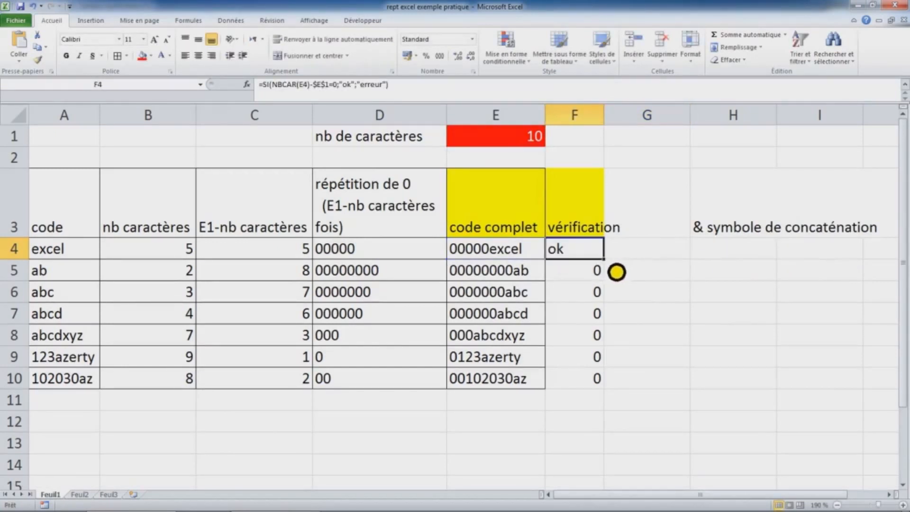
- Fill the SI verification formula from F4 down to F10 and set the number of characters in E1 to 12
double_click(605, 260)
click(670, 277)
click(533, 138)
text(1)
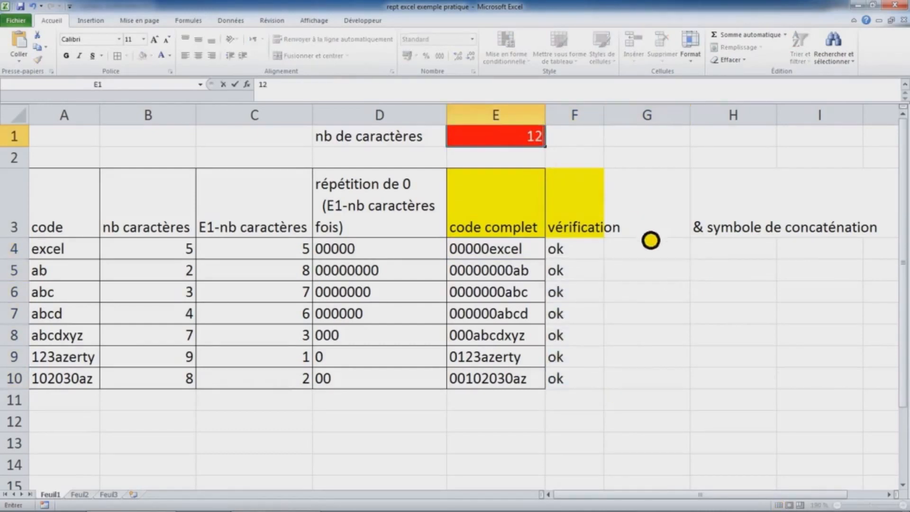
key(Return)
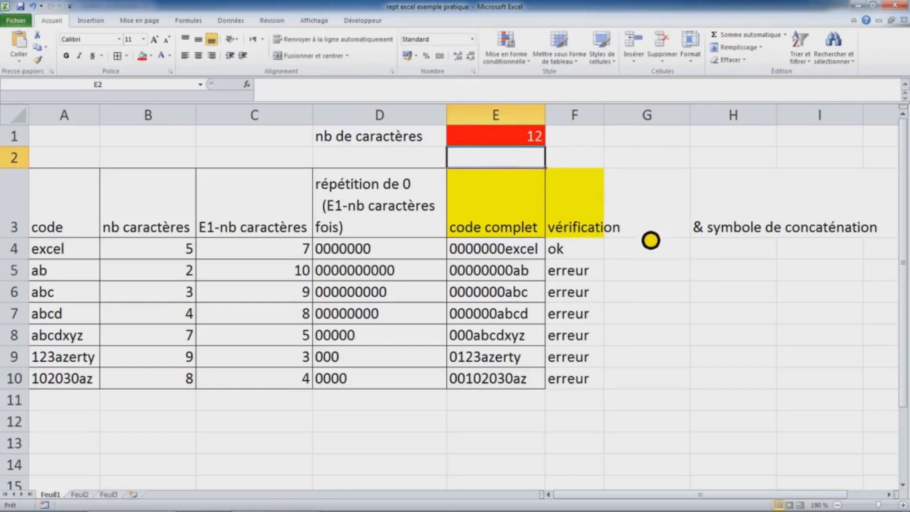
- Fill the complete-code formula from E4 down to E10 and autofit the width of column E
click(582, 280)
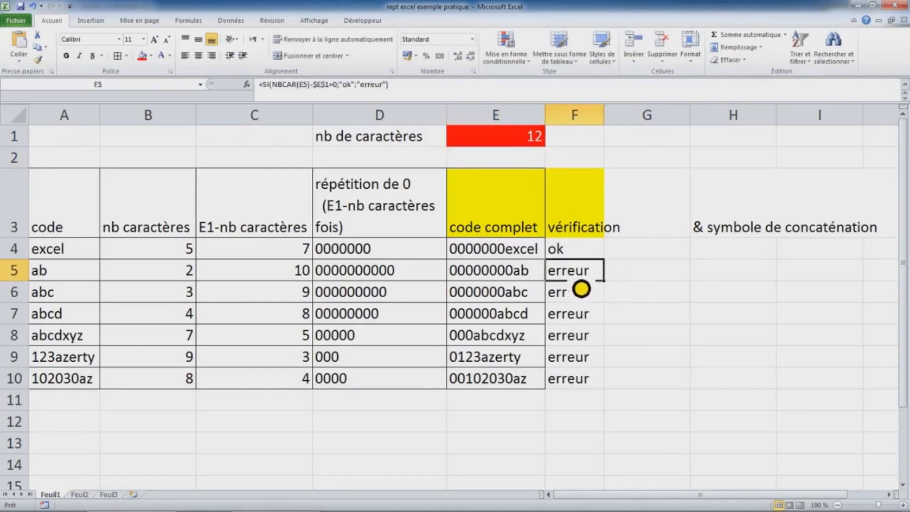
key(F2)
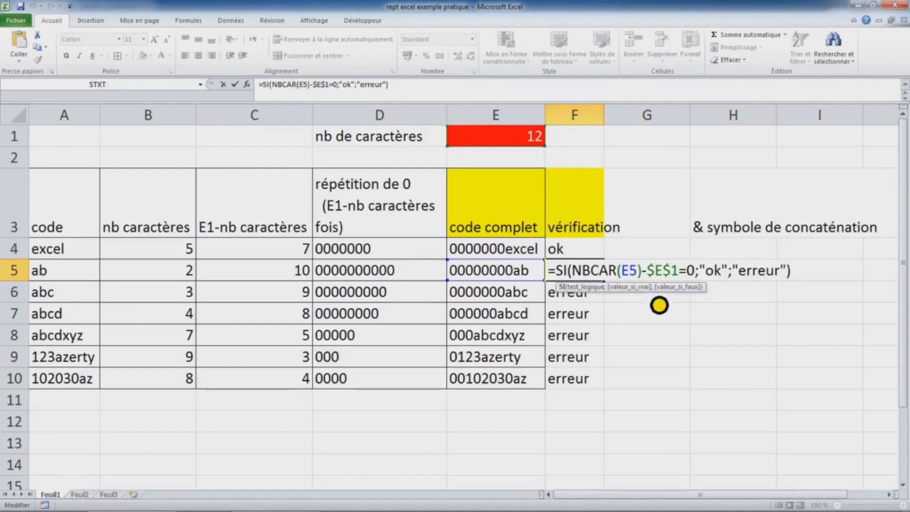
key(Escape)
click(540, 254)
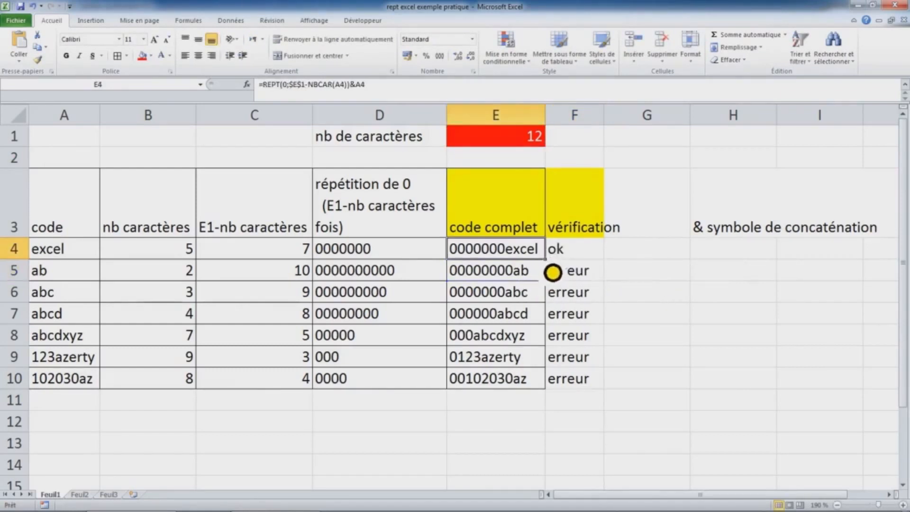
double_click(545, 260)
click(640, 301)
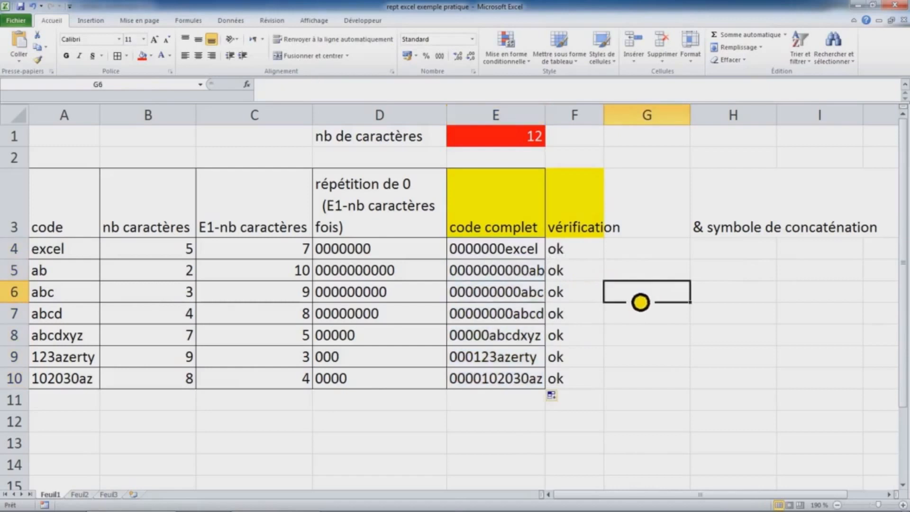
double_click(545, 115)
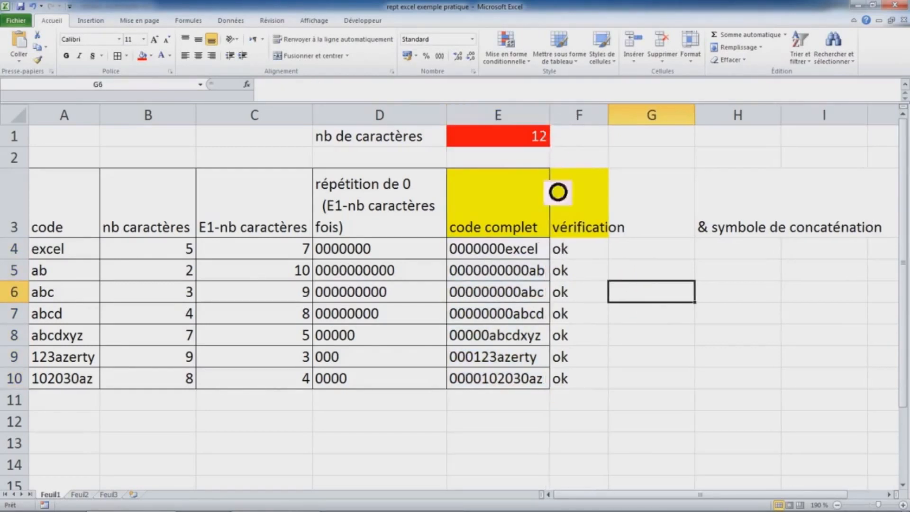
- Set the number of characters in E1 to 8 and check the code in cell A9 without changing it
click(532, 142)
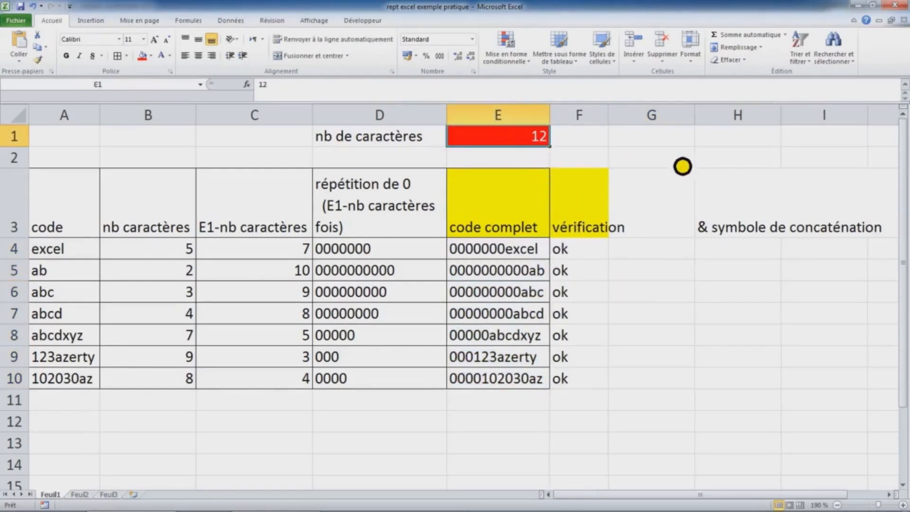
text(8)
key(Return)
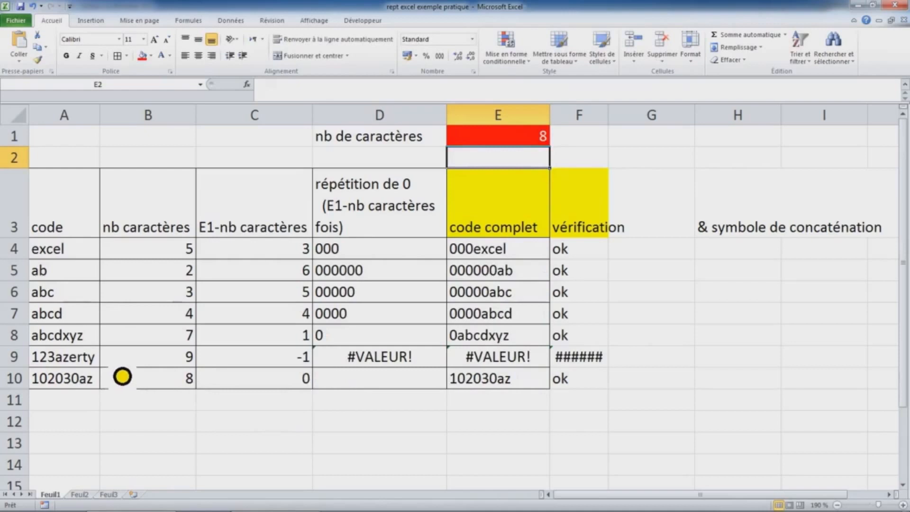
double_click(69, 356)
double_click(60, 363)
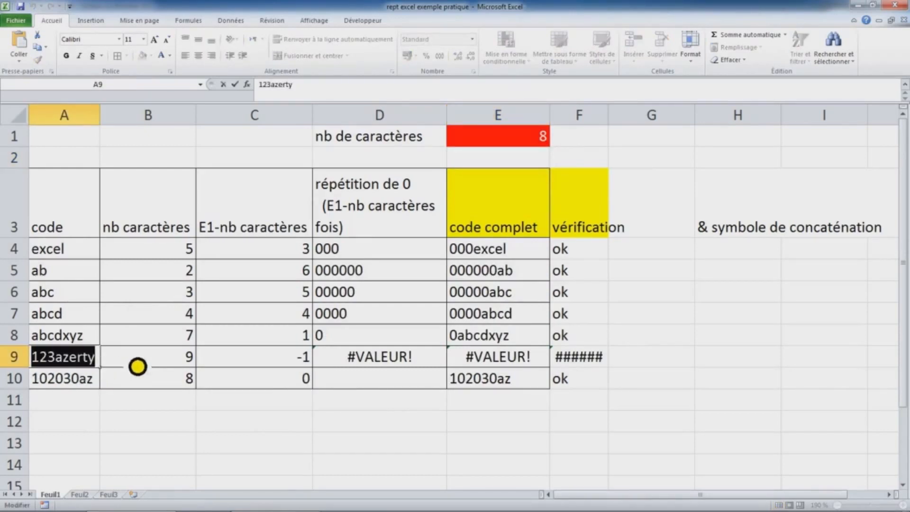
key(Escape)
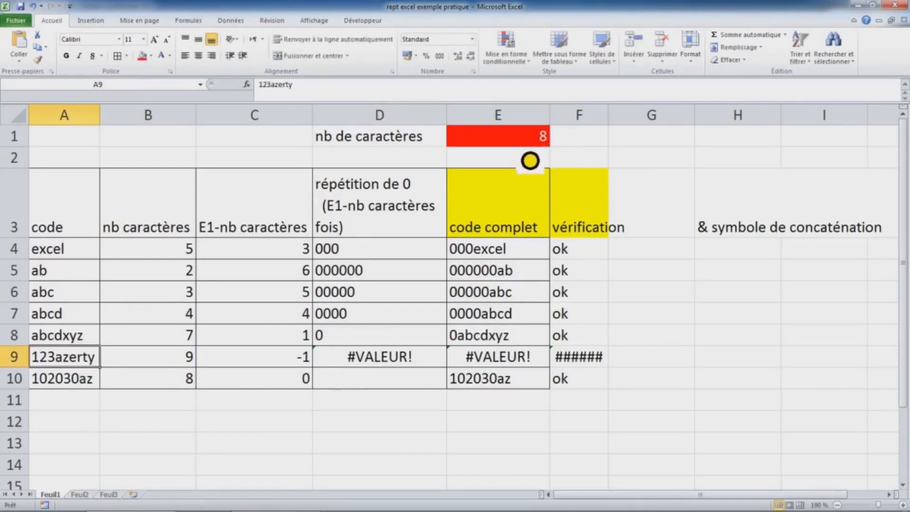
- Set the number of characters in E1 to 15 and widen column E to fit the full codes
click(528, 142)
text(15)
key(Return)
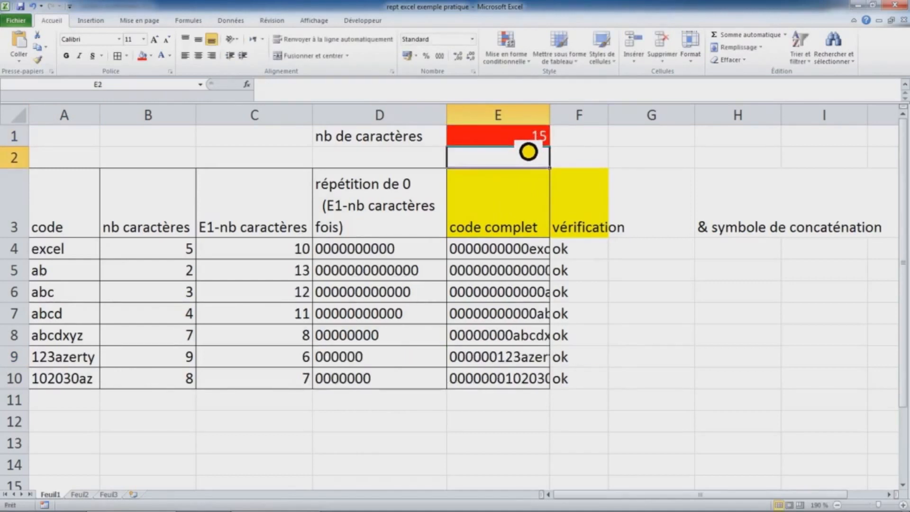
drag(549, 124, 573, 125)
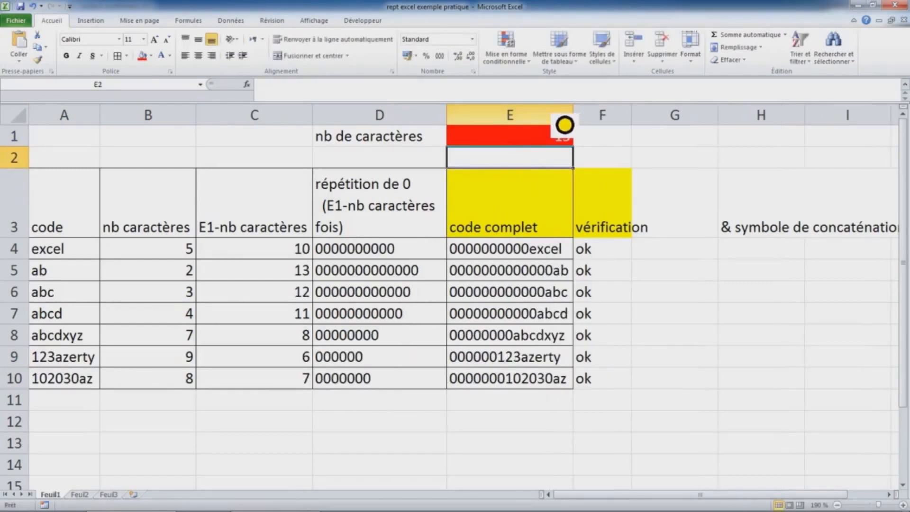
- Change the number of characters in cell E1 to 12
double_click(553, 145)
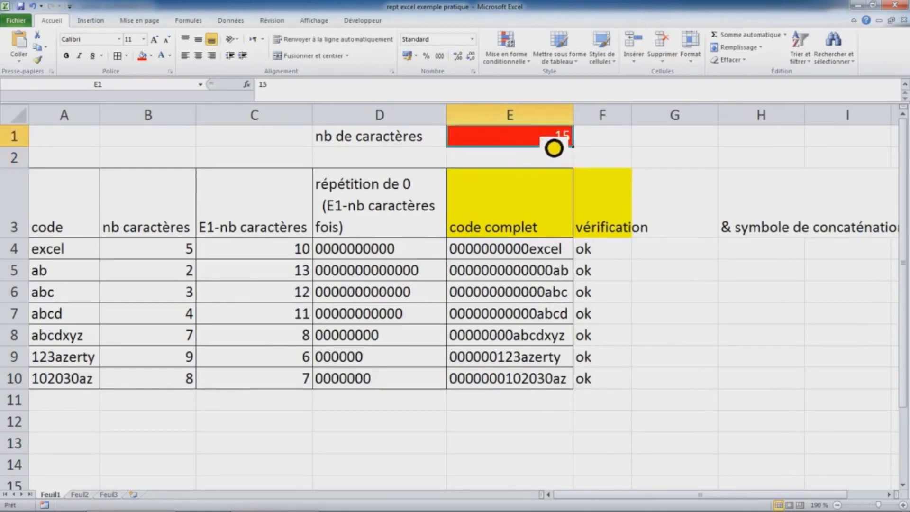
text(12)
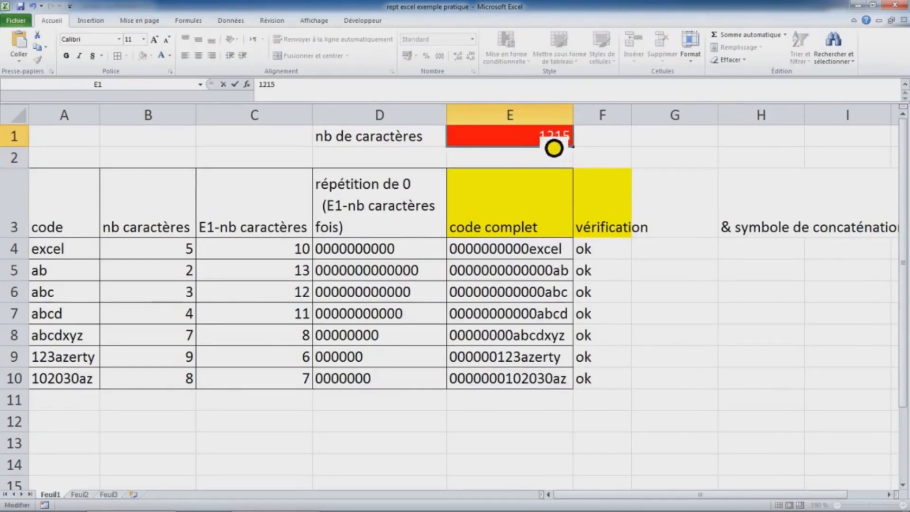